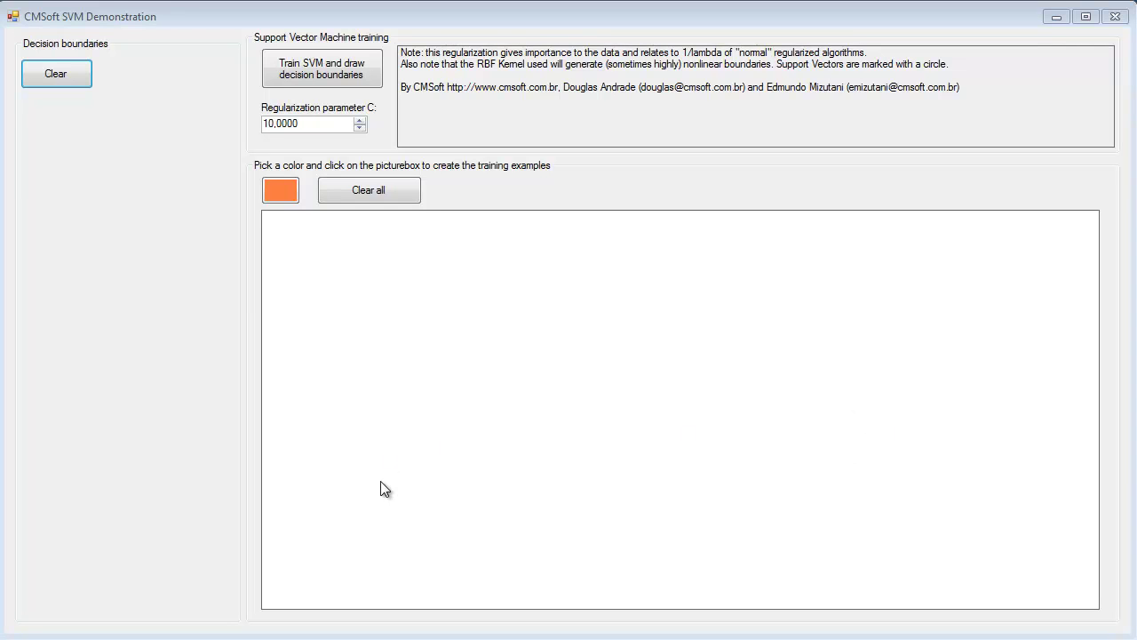
Place orange training points in a diagonal line, near the top, and along the left side.
{"action": "left_click", "coordinate": [372, 552]}
{"action": "left_click", "coordinate": [393, 518]}
{"action": "left_click", "coordinate": [431, 465]}
{"action": "left_click", "coordinate": [486, 419]}
{"action": "left_click", "coordinate": [537, 361]}
{"action": "left_click", "coordinate": [578, 296]}
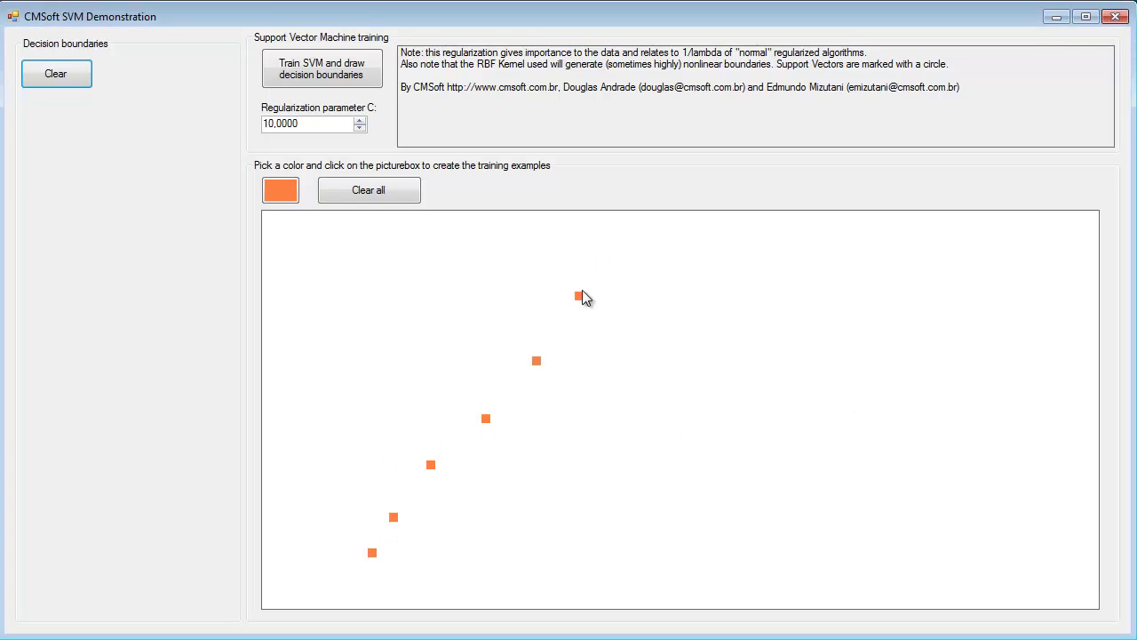
{"action": "left_click", "coordinate": [613, 227]}
{"action": "left_click", "coordinate": [588, 228]}
{"action": "left_click", "coordinate": [570, 253]}
{"action": "left_click", "coordinate": [531, 292]}
{"action": "left_click", "coordinate": [500, 305]}
{"action": "left_click", "coordinate": [503, 256]}
{"action": "left_click", "coordinate": [583, 236]}
{"action": "left_click", "coordinate": [503, 238]}
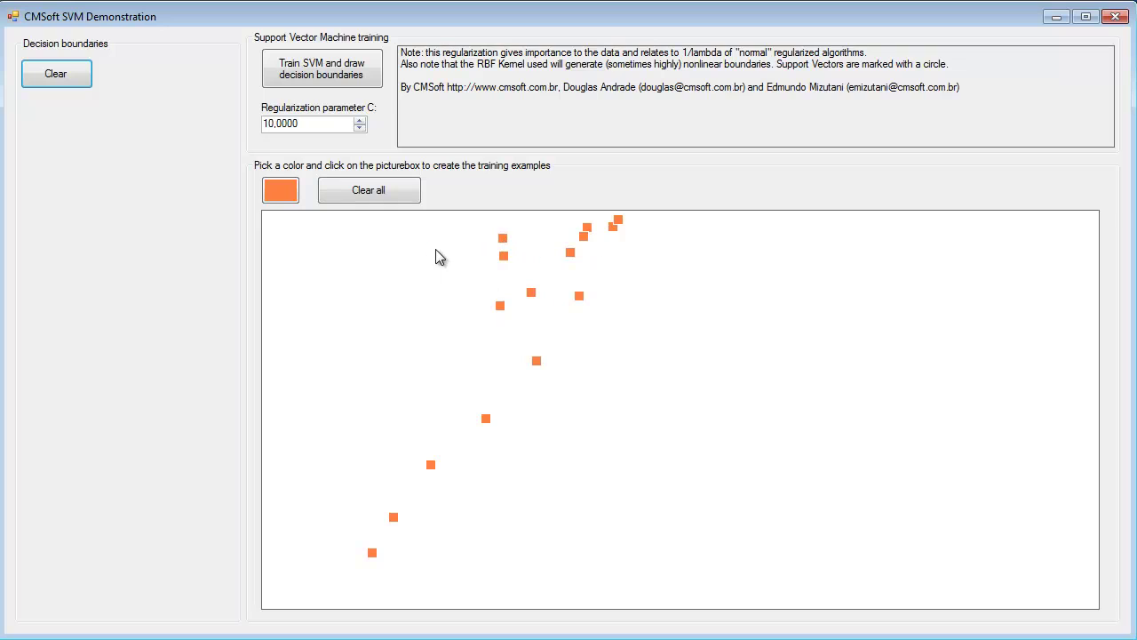
{"action": "left_click", "coordinate": [367, 274]}
{"action": "left_click", "coordinate": [337, 237]}
{"action": "left_click", "coordinate": [316, 234]}
{"action": "left_click", "coordinate": [294, 250]}
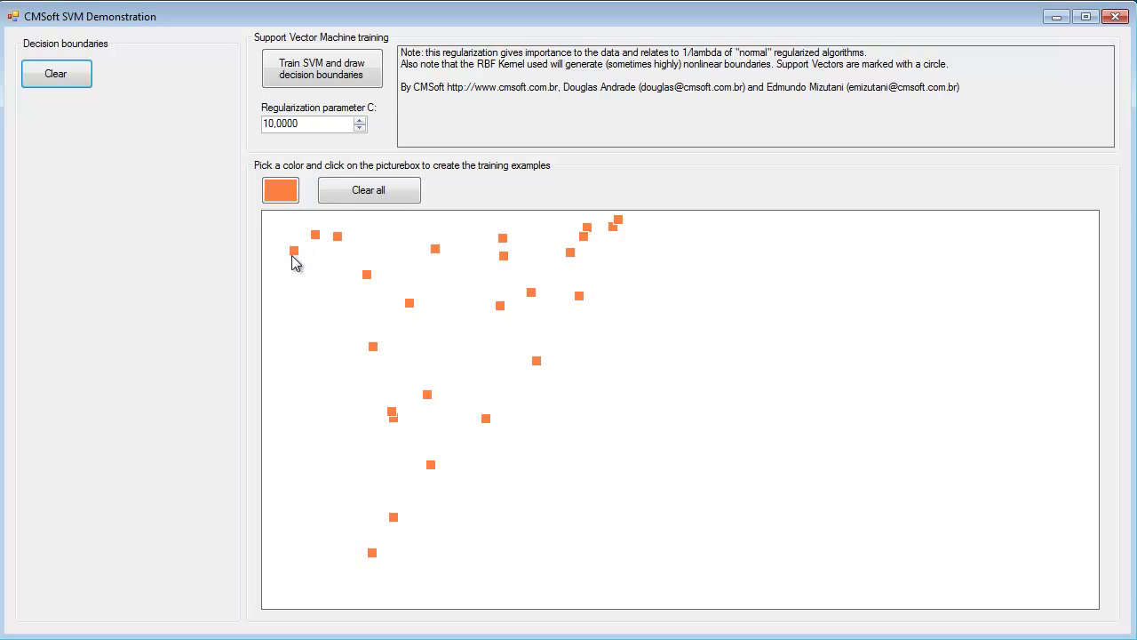
{"action": "left_click", "coordinate": [275, 305]}
{"action": "left_click", "coordinate": [286, 388]}
{"action": "left_click", "coordinate": [286, 449]}
{"action": "left_click", "coordinate": [293, 511]}
{"action": "left_click", "coordinate": [315, 578]}
{"action": "left_click", "coordinate": [328, 578]}
{"action": "left_click", "coordinate": [371, 516]}
{"action": "left_click", "coordinate": [370, 452]}
{"action": "left_click", "coordinate": [349, 412]}
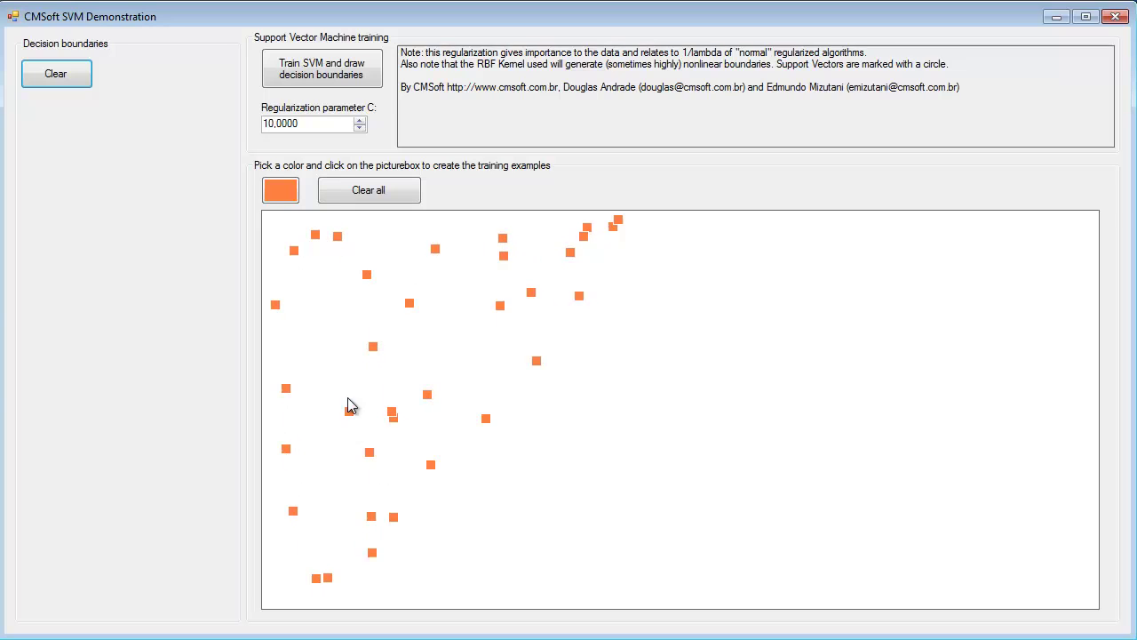
{"action": "left_click", "coordinate": [338, 332]}
{"action": "left_click", "coordinate": [313, 296]}
{"action": "left_click", "coordinate": [305, 393]}
Switch the new-point colour to blue.
{"action": "left_click", "coordinate": [281, 189]}
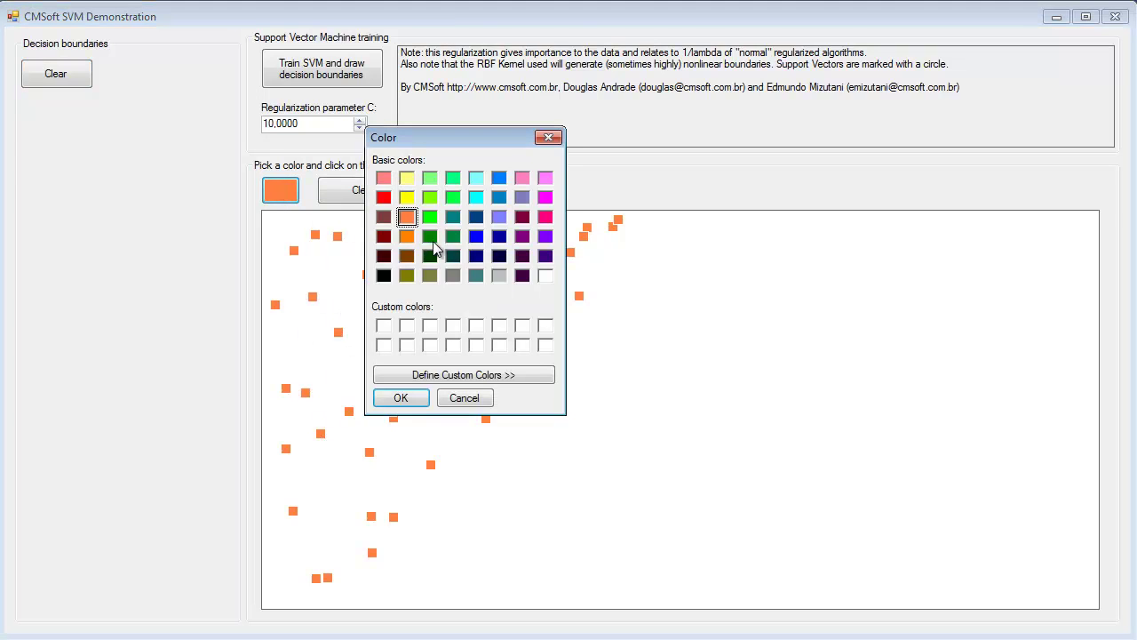
{"action": "left_click", "coordinate": [476, 236]}
{"action": "left_click", "coordinate": [401, 398]}
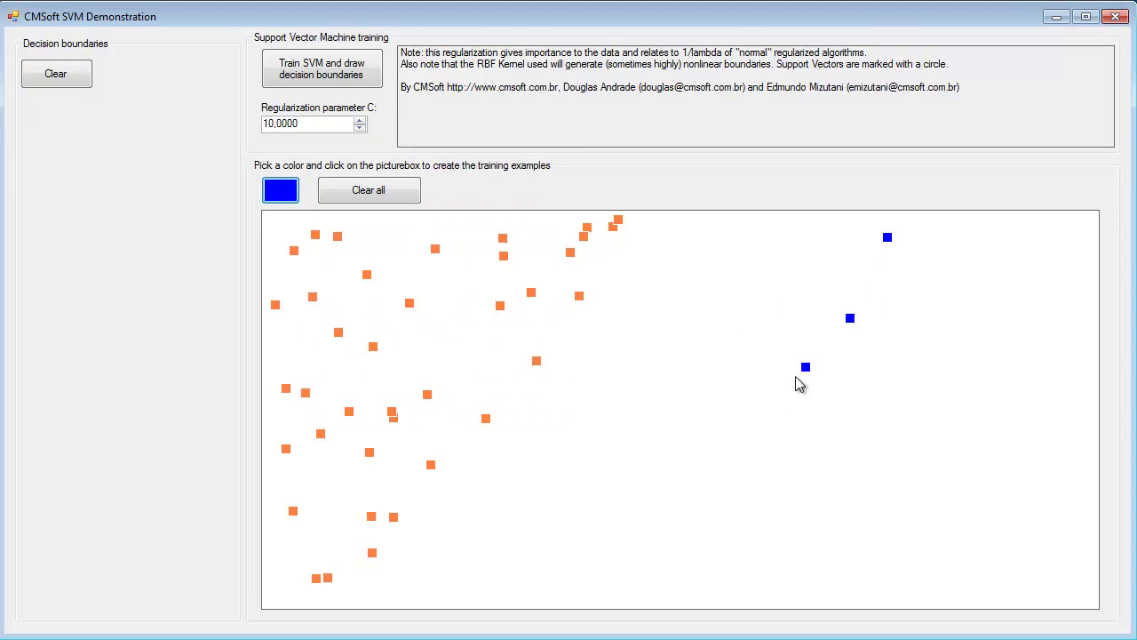
Place blue training points in a line down the right and across the lower right.
{"action": "left_click", "coordinate": [760, 418]}
{"action": "left_click", "coordinate": [724, 473]}
{"action": "left_click", "coordinate": [694, 514]}
{"action": "left_click", "coordinate": [681, 546]}
{"action": "left_click", "coordinate": [673, 560]}
{"action": "left_click", "coordinate": [687, 581]}
{"action": "left_click", "coordinate": [744, 590]}
{"action": "left_click", "coordinate": [838, 582]}
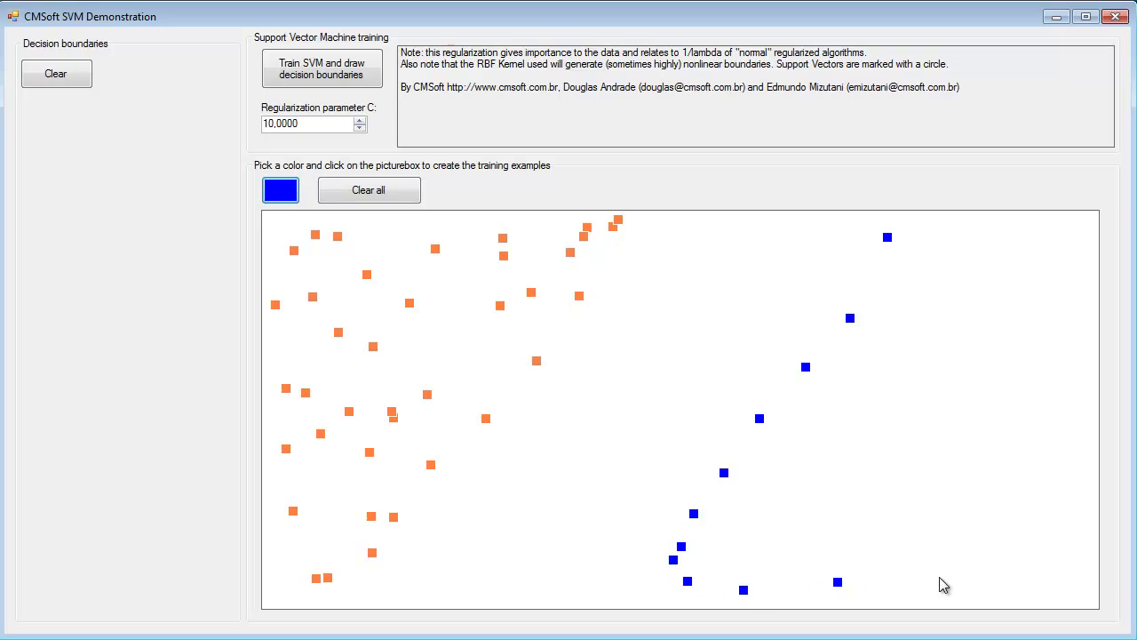
{"action": "left_click", "coordinate": [941, 576]}
{"action": "left_click", "coordinate": [1008, 559]}
{"action": "left_click", "coordinate": [1071, 492]}
{"action": "left_click", "coordinate": [814, 550]}
{"action": "left_click", "coordinate": [752, 553]}
{"action": "left_click", "coordinate": [785, 478]}
{"action": "left_click", "coordinate": [818, 439]}
{"action": "left_click", "coordinate": [850, 400]}
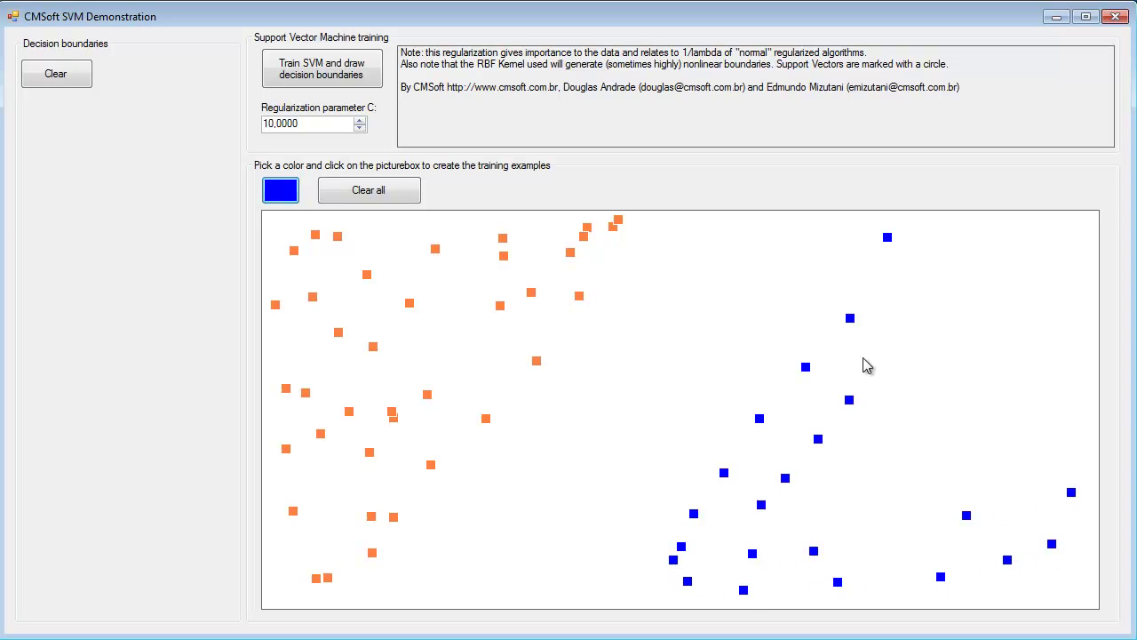
Add blue points in the upper right and fill in the centre-right area.
{"action": "left_click", "coordinate": [896, 265]}
{"action": "left_click", "coordinate": [927, 252]}
{"action": "left_click", "coordinate": [1002, 232]}
{"action": "left_click", "coordinate": [1037, 276]}
{"action": "left_click", "coordinate": [1072, 390]}
{"action": "left_click", "coordinate": [1044, 391]}
{"action": "left_click", "coordinate": [1069, 439]}
{"action": "left_click", "coordinate": [1014, 296]}
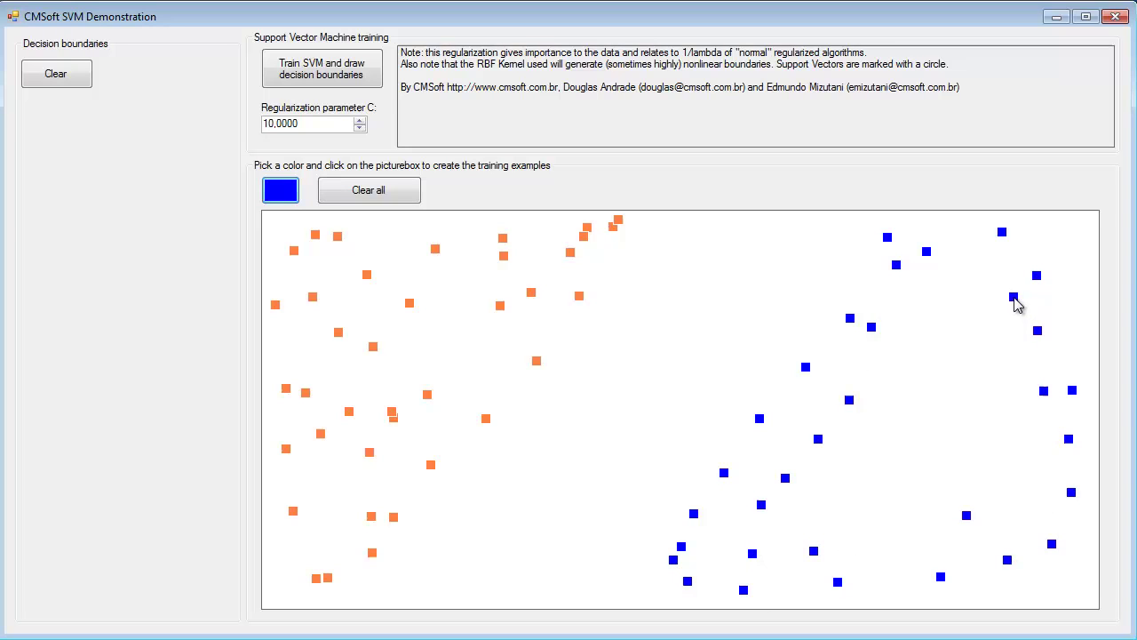
{"action": "left_click", "coordinate": [984, 405]}
{"action": "left_click", "coordinate": [983, 445]}
{"action": "left_click", "coordinate": [962, 470]}
{"action": "left_click", "coordinate": [972, 346]}
{"action": "left_click", "coordinate": [951, 324]}
{"action": "left_click", "coordinate": [927, 387]}
{"action": "left_click", "coordinate": [935, 502]}
{"action": "left_click", "coordinate": [879, 538]}
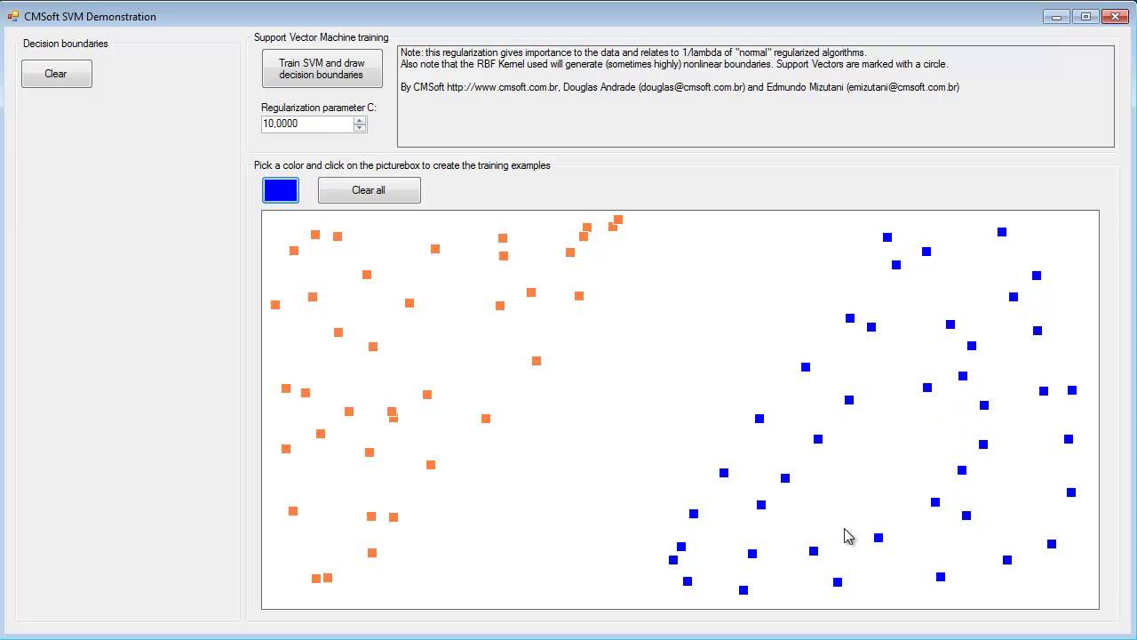
{"action": "left_click", "coordinate": [895, 443]}
{"action": "left_click", "coordinate": [933, 436]}
{"action": "left_click", "coordinate": [868, 467]}
{"action": "left_click", "coordinate": [896, 487]}
{"action": "left_click", "coordinate": [842, 503]}
{"action": "left_click", "coordinate": [791, 513]}
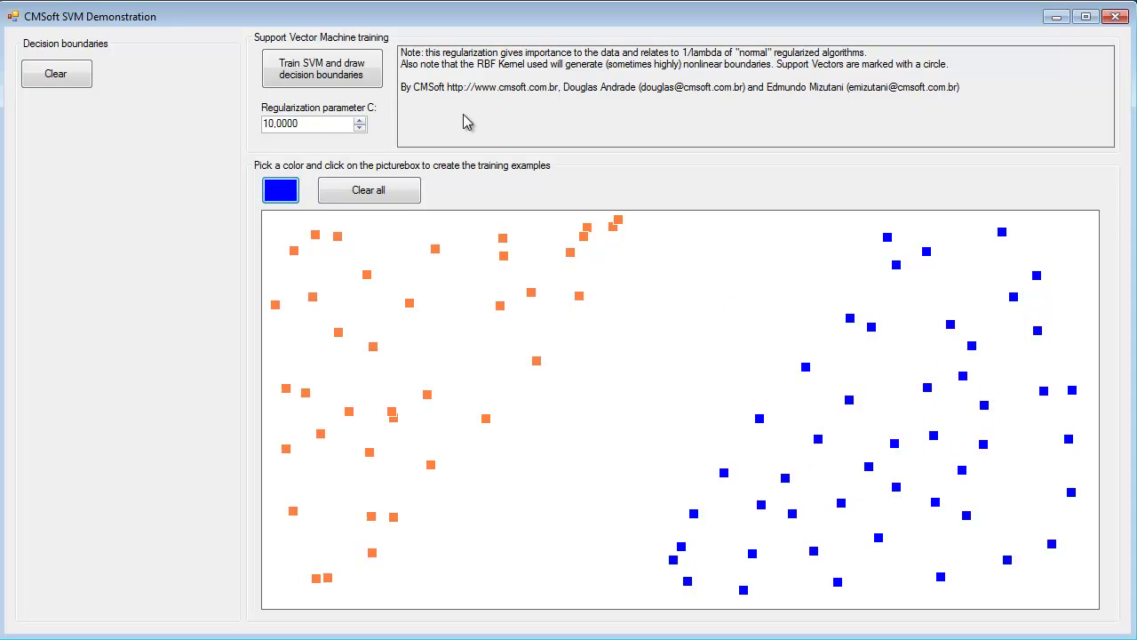
Train the SVM for a diagonal boundary and start adding blue points near its top.
{"action": "left_click", "coordinate": [358, 81]}
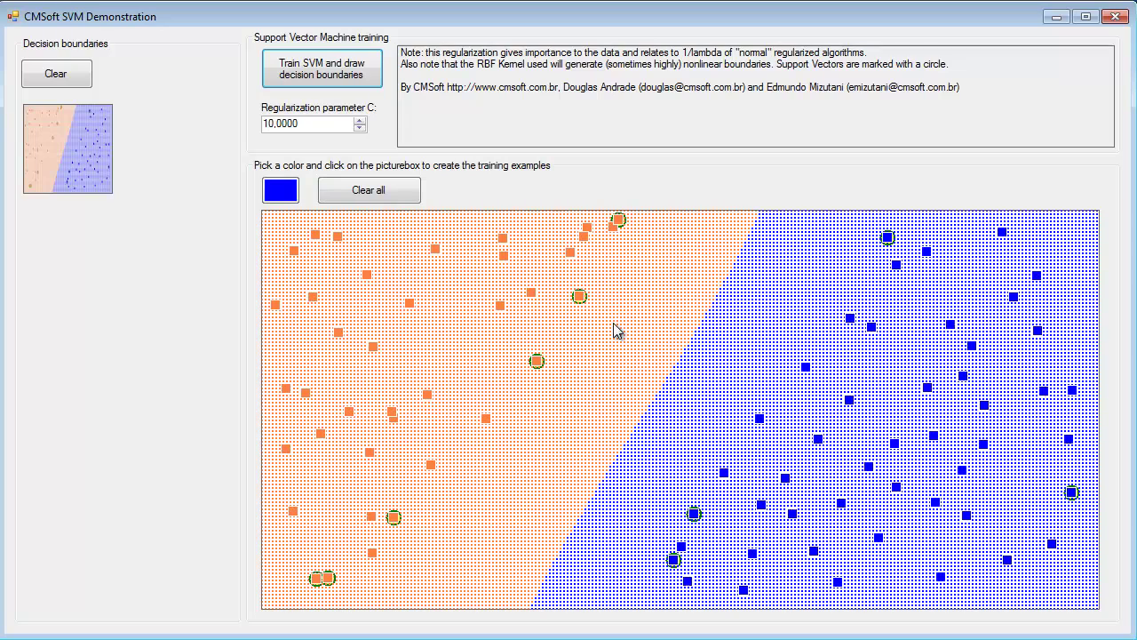
{"action": "left_click", "coordinate": [768, 322]}
{"action": "left_click", "coordinate": [772, 294]}
{"action": "left_click", "coordinate": [750, 263]}
{"action": "left_click", "coordinate": [734, 248]}
{"action": "left_click", "coordinate": [714, 228]}
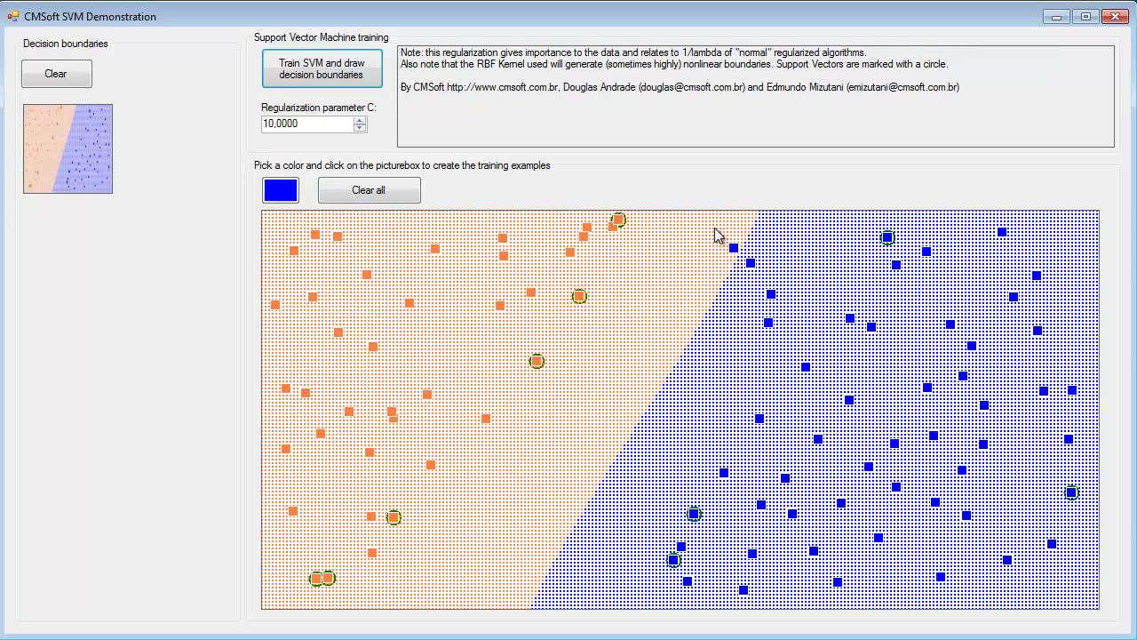
Add more blue points near the boundary's top and retrain the SVM.
{"action": "left_click", "coordinate": [740, 226]}
{"action": "left_click", "coordinate": [776, 230]}
{"action": "left_click", "coordinate": [837, 265]}
{"action": "left_click", "coordinate": [816, 304]}
{"action": "left_click", "coordinate": [798, 271]}
{"action": "left_click", "coordinate": [797, 279]}
{"action": "left_click", "coordinate": [781, 247]}
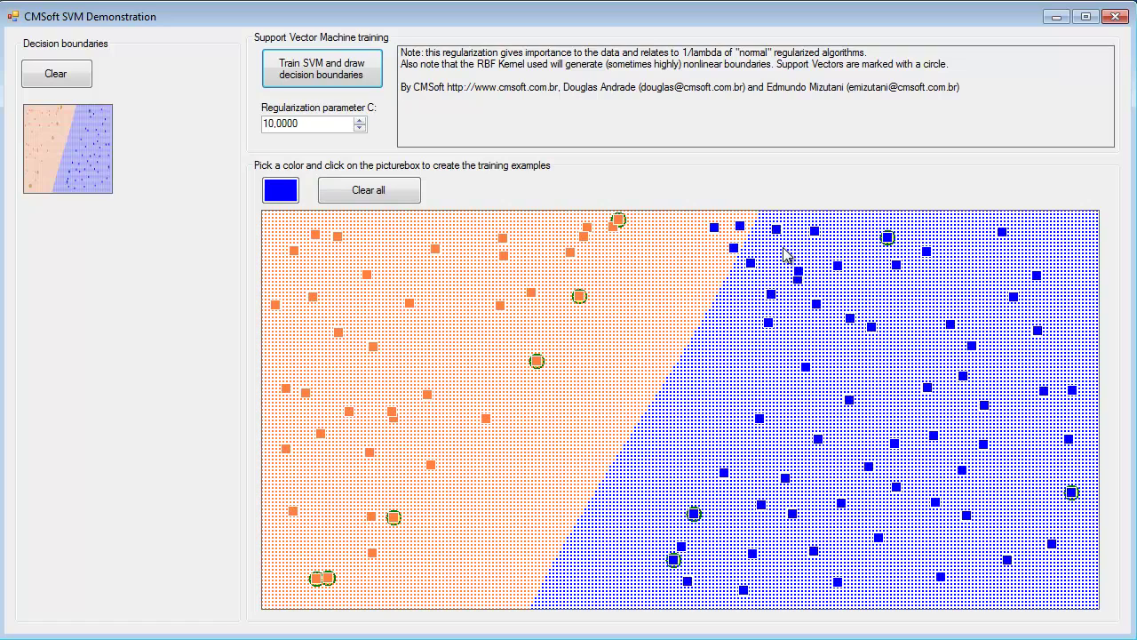
{"action": "left_click", "coordinate": [814, 231]}
{"action": "left_click", "coordinate": [369, 82]}
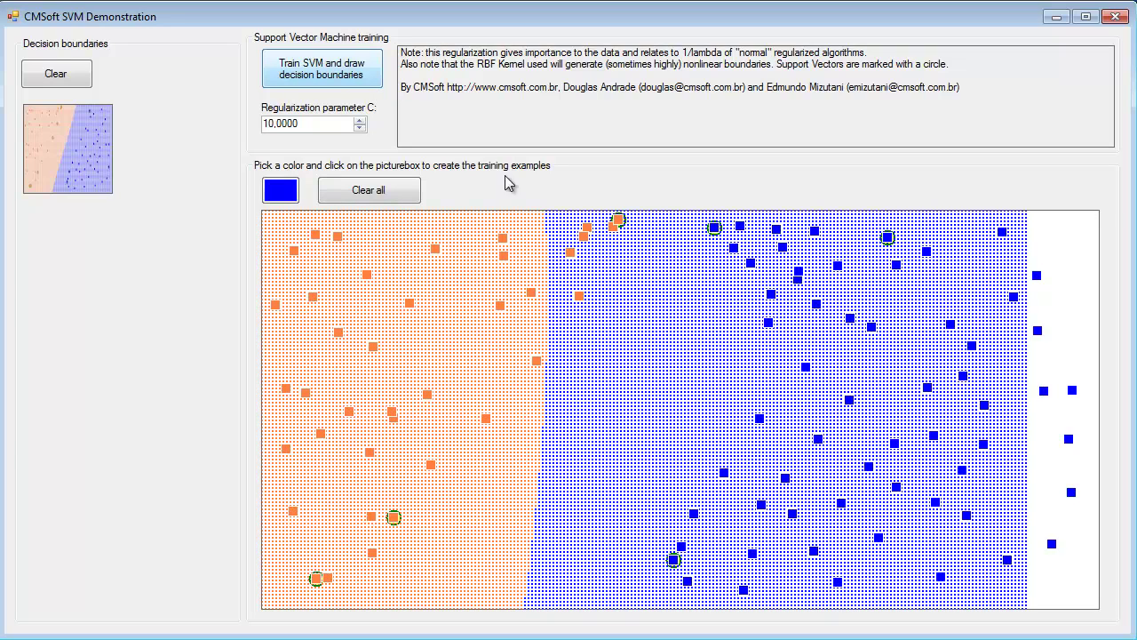
Place a dense cluster of blue training points near the canvas centre.
{"action": "left_click", "coordinate": [369, 192]}
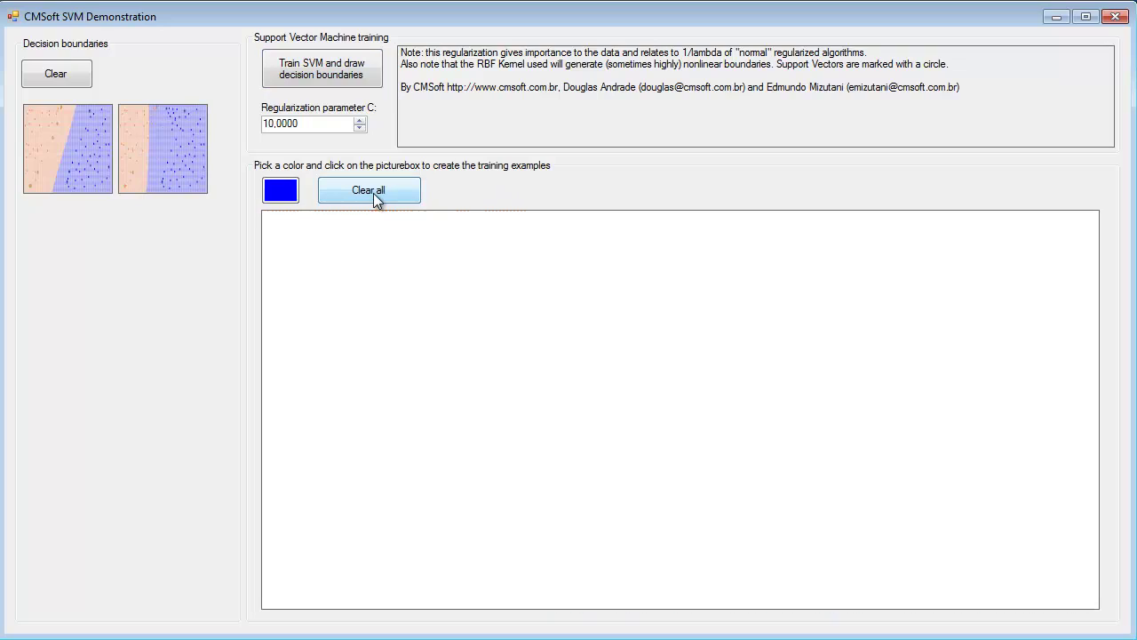
{"action": "left_click", "coordinate": [599, 333]}
{"action": "left_click", "coordinate": [556, 381]}
{"action": "left_click", "coordinate": [602, 477]}
{"action": "left_click", "coordinate": [718, 477]}
{"action": "left_click", "coordinate": [796, 424]}
{"action": "left_click", "coordinate": [778, 373]}
{"action": "left_click", "coordinate": [738, 367]}
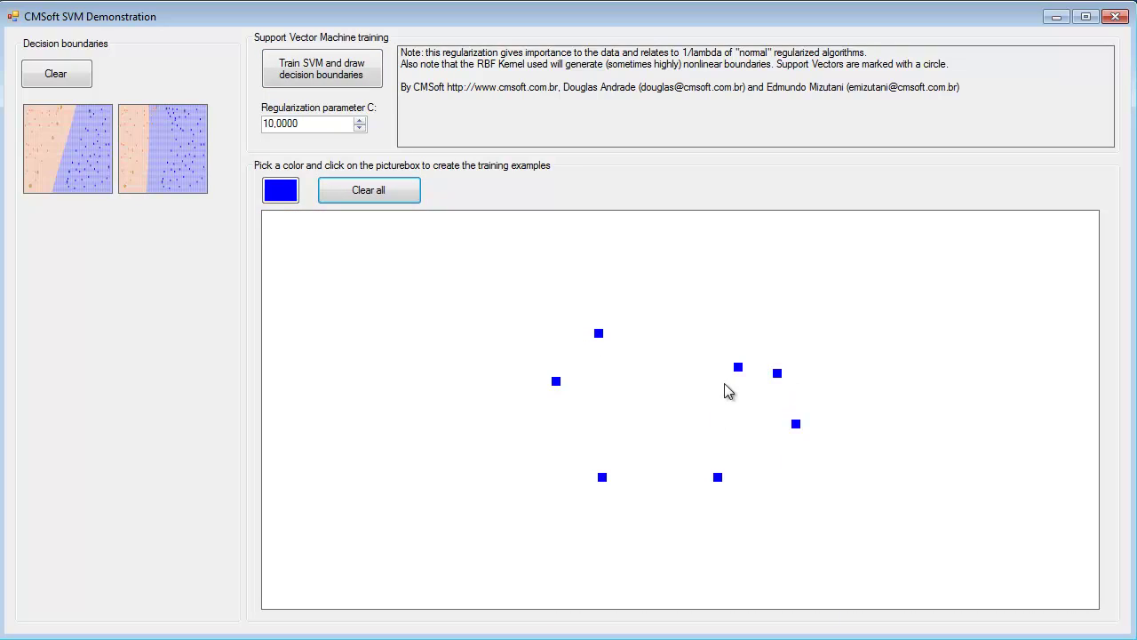
{"action": "left_click", "coordinate": [576, 415]}
{"action": "left_click", "coordinate": [592, 391]}
{"action": "left_click", "coordinate": [609, 349]}
{"action": "left_click", "coordinate": [639, 323]}
{"action": "left_click", "coordinate": [708, 313]}
{"action": "left_click", "coordinate": [780, 341]}
{"action": "left_click", "coordinate": [796, 386]}
{"action": "left_click", "coordinate": [768, 424]}
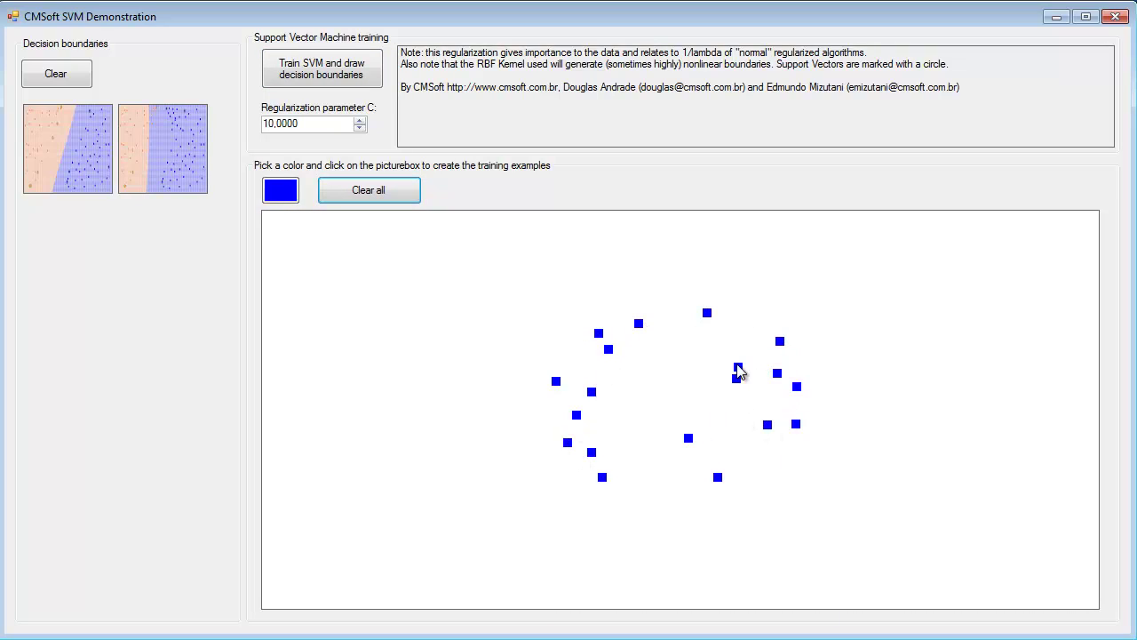
{"action": "left_click", "coordinate": [678, 489]}
{"action": "left_click", "coordinate": [724, 460]}
{"action": "left_click", "coordinate": [725, 421]}
{"action": "left_click", "coordinate": [616, 442]}
{"action": "left_click", "coordinate": [598, 434]}
{"action": "left_click", "coordinate": [695, 382]}
Switch the point colour to red and add red points left of and below the cluster.
{"action": "left_click", "coordinate": [678, 353]}
{"action": "left_click", "coordinate": [280, 190]}
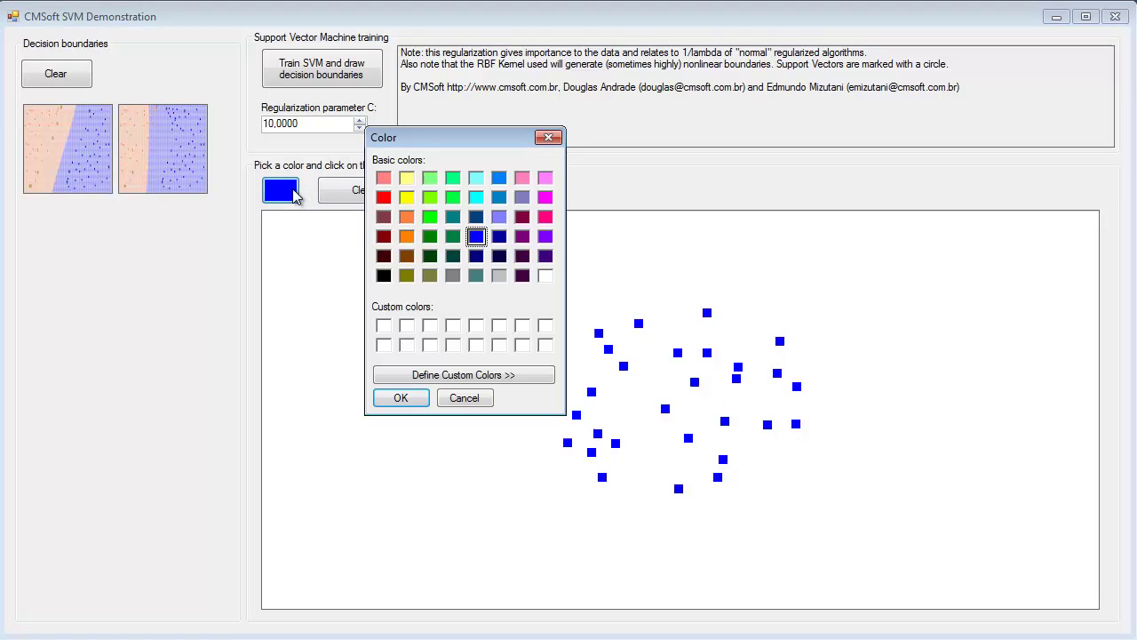
{"action": "left_click", "coordinate": [383, 196]}
{"action": "left_click", "coordinate": [401, 398]}
{"action": "left_click", "coordinate": [501, 356]}
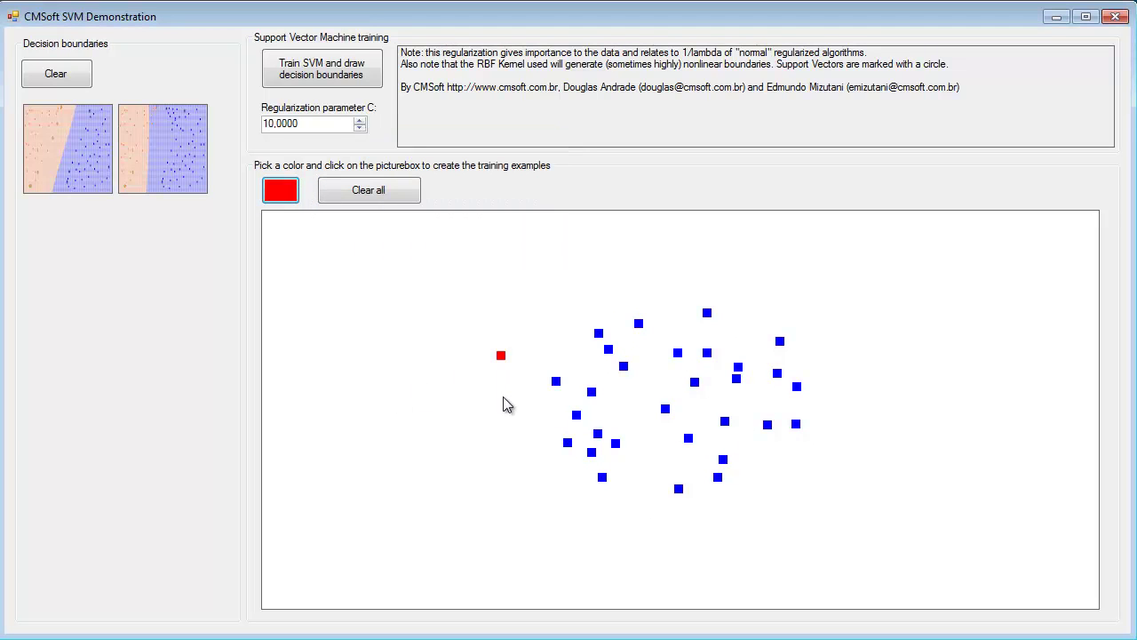
{"action": "left_click", "coordinate": [503, 397]}
{"action": "left_click", "coordinate": [504, 422]}
{"action": "left_click", "coordinate": [510, 451]}
{"action": "left_click", "coordinate": [521, 470]}
{"action": "left_click", "coordinate": [543, 499]}
{"action": "left_click", "coordinate": [568, 513]}
{"action": "left_click", "coordinate": [628, 520]}
{"action": "left_click", "coordinate": [674, 522]}
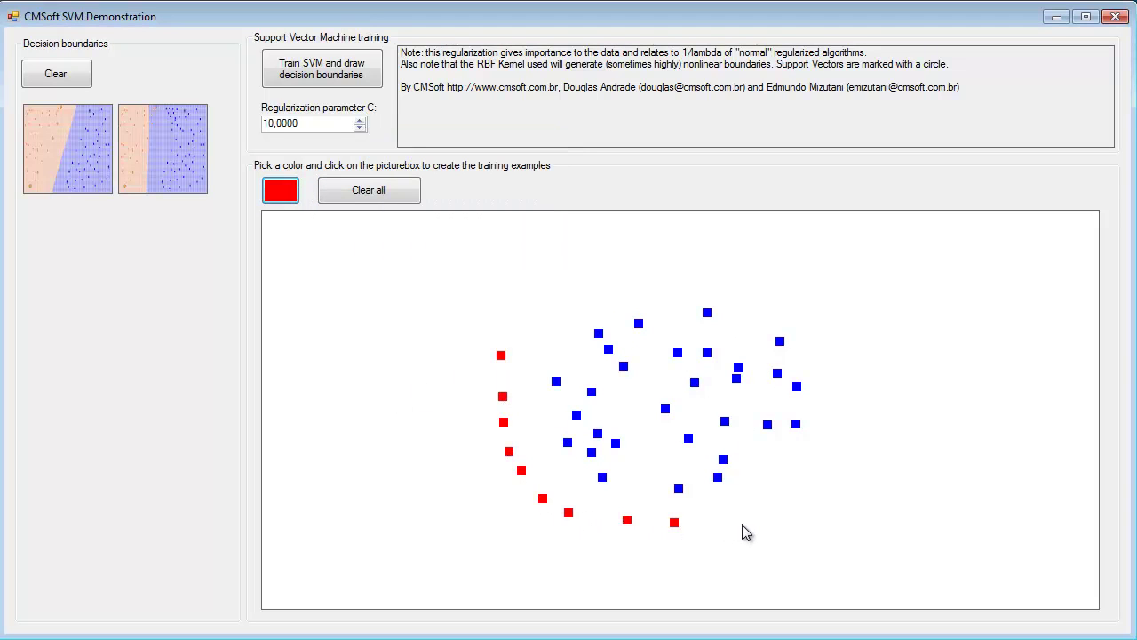
Add red points beside, above and along the top arc of the blue cluster.
{"action": "left_click", "coordinate": [832, 485]}
{"action": "left_click", "coordinate": [843, 441]}
{"action": "left_click", "coordinate": [850, 405]}
{"action": "left_click", "coordinate": [851, 366]}
{"action": "left_click", "coordinate": [830, 304]}
{"action": "left_click", "coordinate": [821, 290]}
{"action": "left_click", "coordinate": [716, 280]}
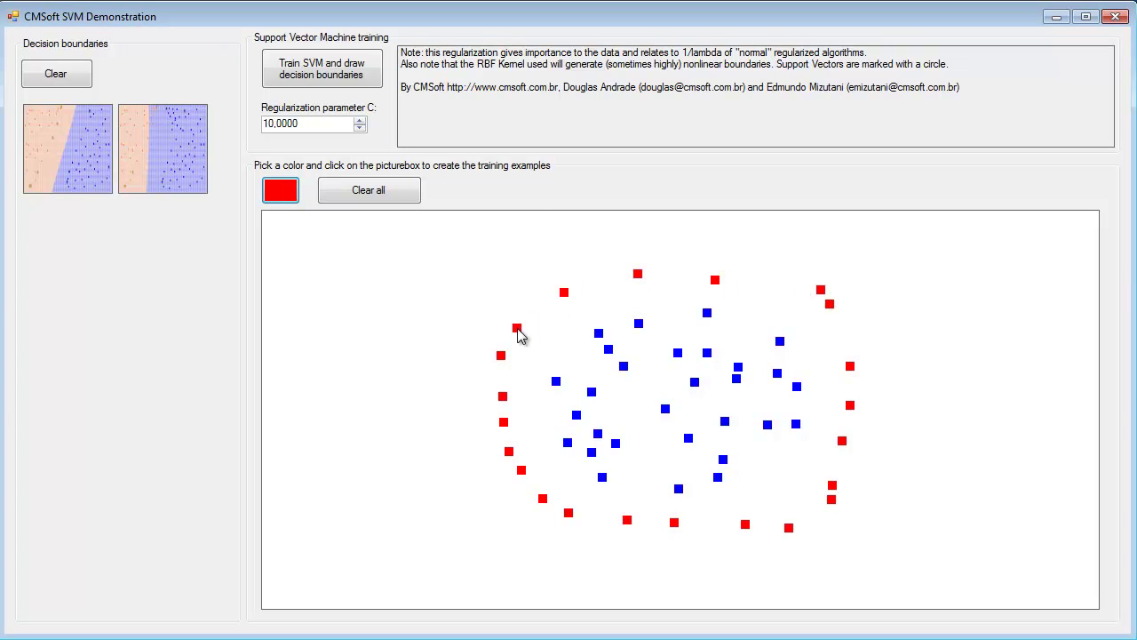
{"action": "left_click", "coordinate": [535, 302]}
{"action": "left_click", "coordinate": [547, 277]}
{"action": "left_click", "coordinate": [561, 262]}
{"action": "left_click", "coordinate": [616, 243]}
{"action": "left_click", "coordinate": [687, 242]}
{"action": "left_click", "coordinate": [754, 238]}
{"action": "left_click", "coordinate": [808, 243]}
{"action": "left_click", "coordinate": [864, 264]}
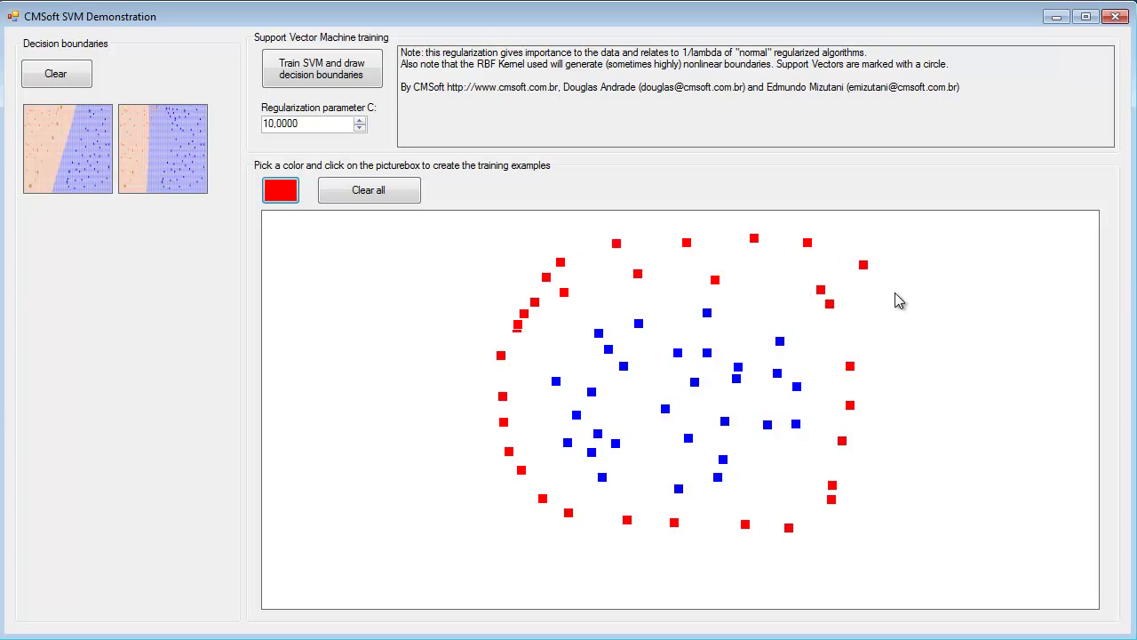
{"action": "left_click", "coordinate": [909, 304]}
{"action": "left_click", "coordinate": [909, 335]}
{"action": "left_click", "coordinate": [894, 326]}
Add red points around the cluster's lower right, bottom and lower left.
{"action": "left_click", "coordinate": [917, 483]}
{"action": "left_click", "coordinate": [915, 414]}
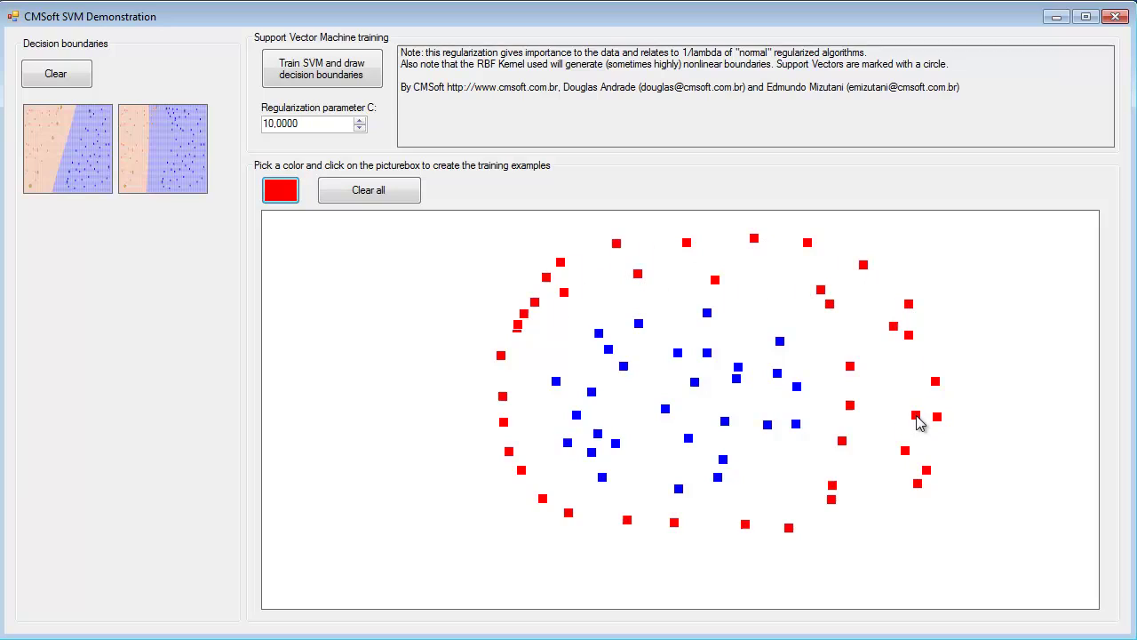
{"action": "left_click", "coordinate": [909, 430]}
{"action": "left_click", "coordinate": [879, 414]}
{"action": "left_click", "coordinate": [863, 475]}
{"action": "left_click", "coordinate": [860, 525]}
{"action": "left_click", "coordinate": [826, 563]}
{"action": "left_click", "coordinate": [757, 584]}
{"action": "left_click", "coordinate": [714, 568]}
{"action": "left_click", "coordinate": [644, 537]}
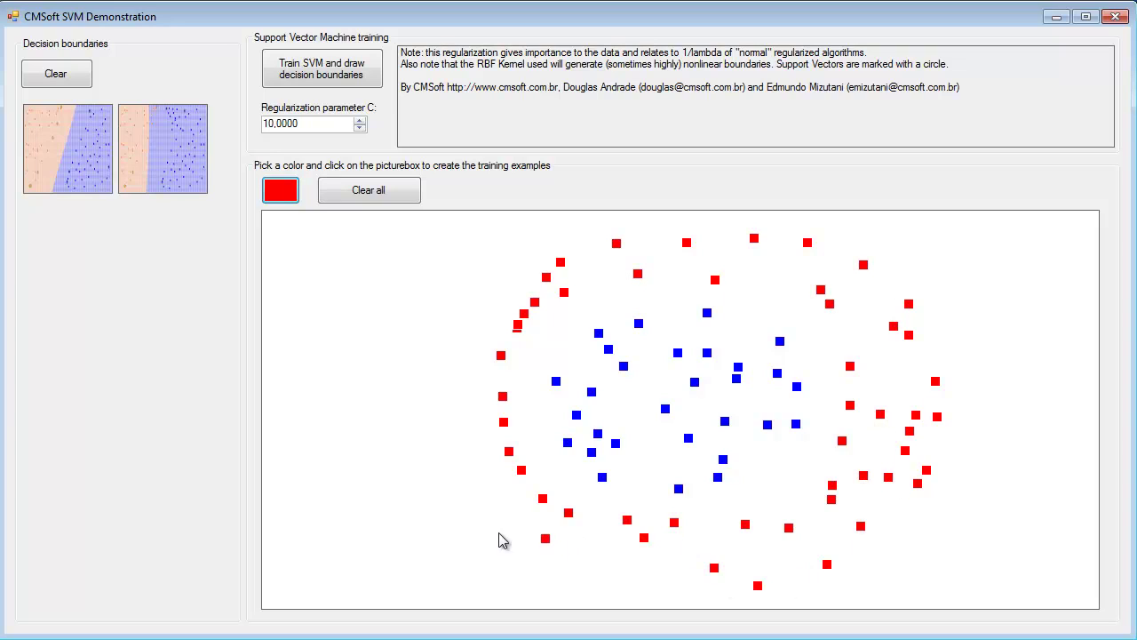
{"action": "left_click", "coordinate": [477, 527]}
{"action": "left_click", "coordinate": [407, 454]}
Add an outer band of red points to the left and far left of the cluster.
{"action": "left_click", "coordinate": [440, 321]}
{"action": "left_click", "coordinate": [508, 258]}
{"action": "left_click", "coordinate": [473, 341]}
{"action": "left_click", "coordinate": [450, 452]}
{"action": "left_click", "coordinate": [426, 416]}
{"action": "left_click", "coordinate": [442, 393]}
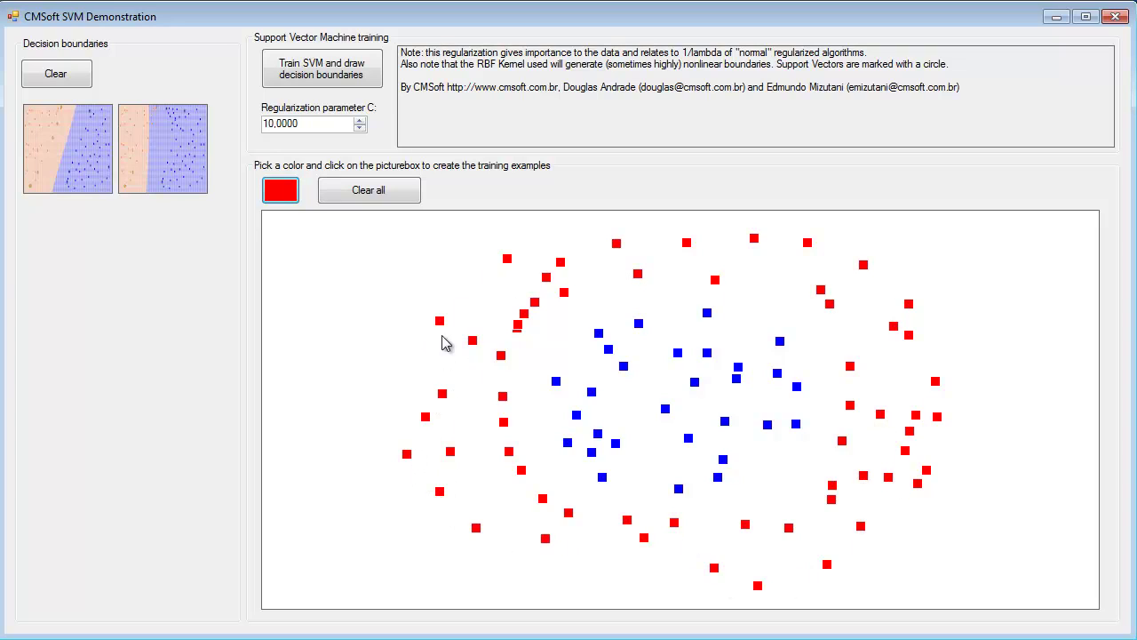
{"action": "left_click", "coordinate": [452, 303]}
{"action": "left_click", "coordinate": [471, 249]}
{"action": "left_click", "coordinate": [414, 244]}
{"action": "left_click", "coordinate": [402, 283]}
{"action": "left_click", "coordinate": [400, 350]}
{"action": "left_click", "coordinate": [398, 385]}
{"action": "left_click", "coordinate": [389, 412]}
{"action": "left_click", "coordinate": [367, 462]}
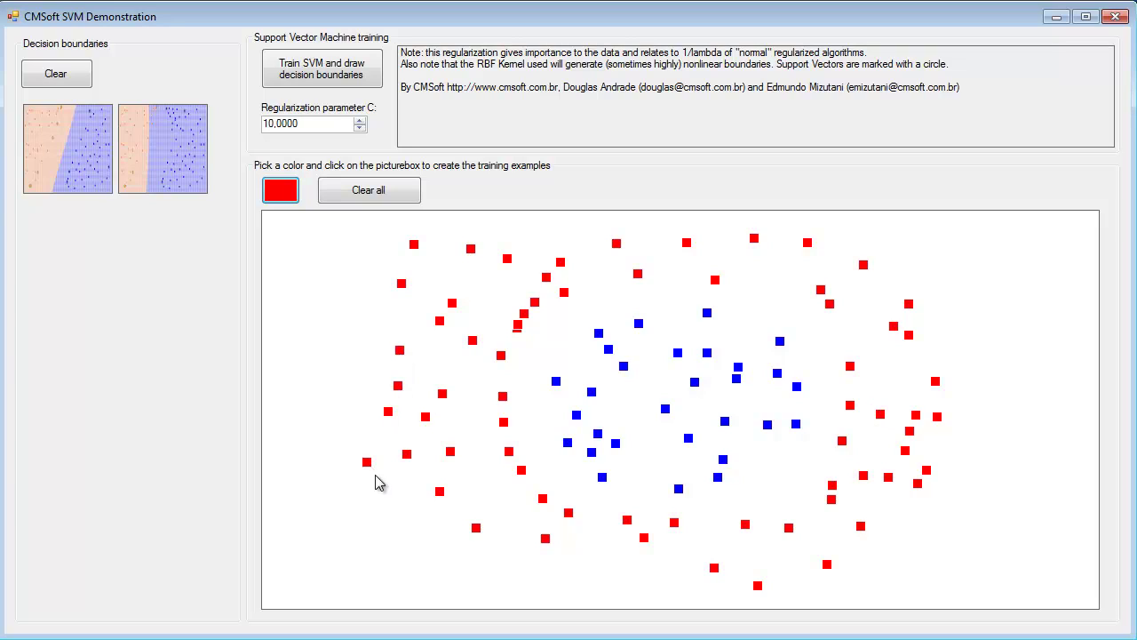
Fill in extra red points along the bottom middle and left side.
{"action": "left_click", "coordinate": [574, 558]}
{"action": "left_click", "coordinate": [659, 577]}
{"action": "left_click", "coordinate": [567, 600]}
{"action": "left_click", "coordinate": [473, 577]}
{"action": "left_click", "coordinate": [494, 517]}
{"action": "left_click", "coordinate": [495, 496]}
{"action": "left_click", "coordinate": [476, 424]}
{"action": "left_click", "coordinate": [478, 401]}
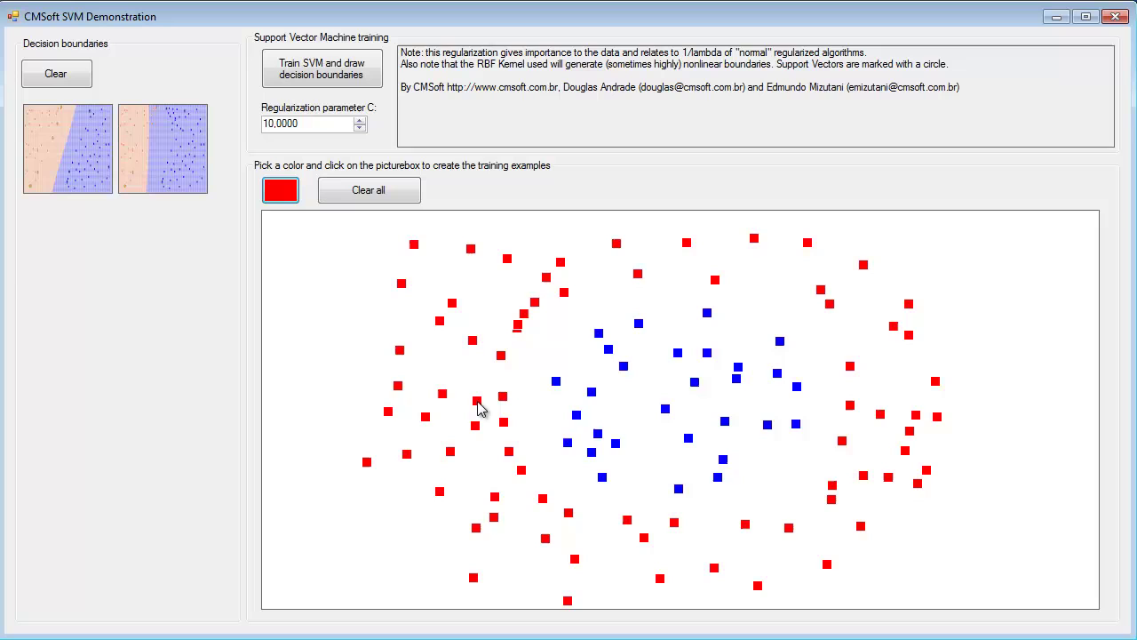
Train the SVM on the blue and red points, producing an oval blue region inside red.
{"action": "left_click", "coordinate": [337, 63]}
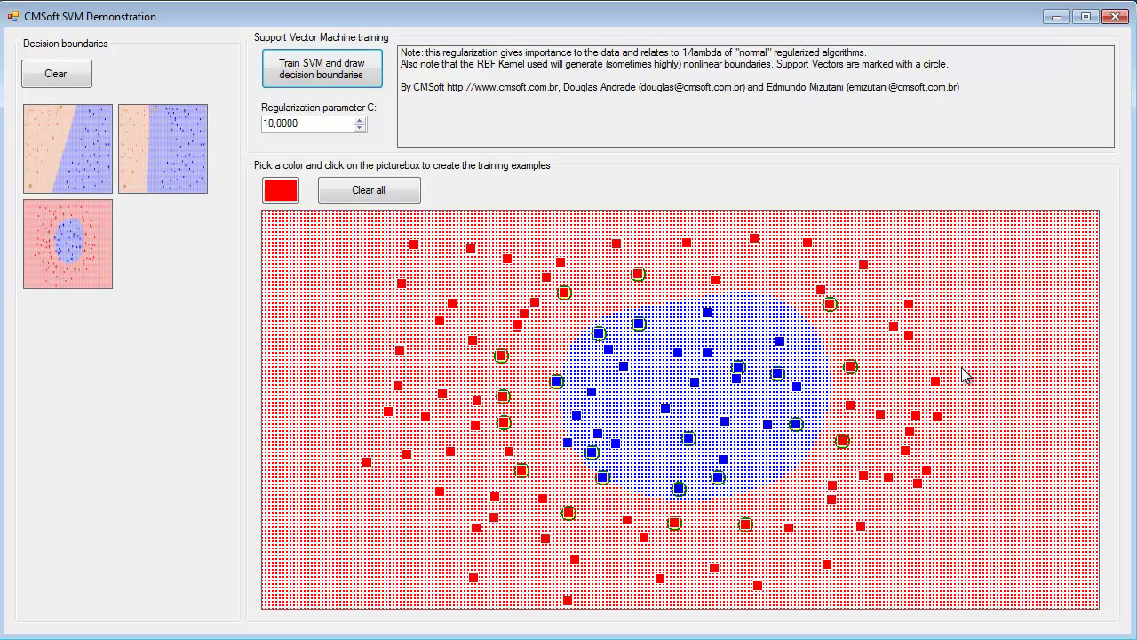
Select bright green as the point colour and place green points at the upper right.
{"action": "left_click", "coordinate": [295, 191]}
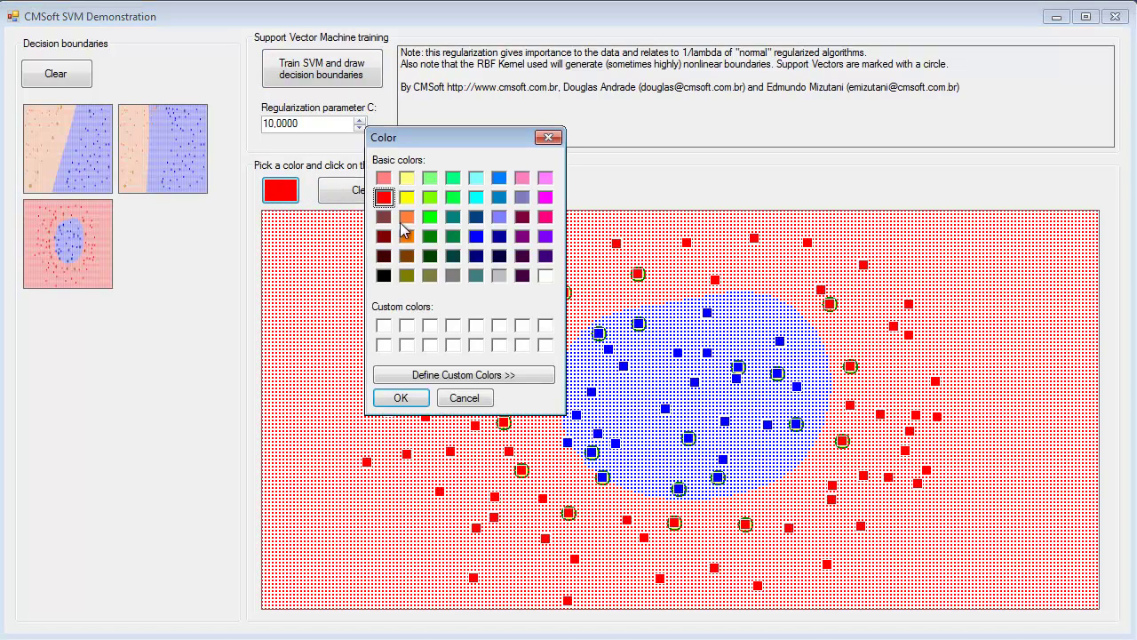
{"action": "left_click", "coordinate": [429, 219]}
{"action": "left_click", "coordinate": [406, 398]}
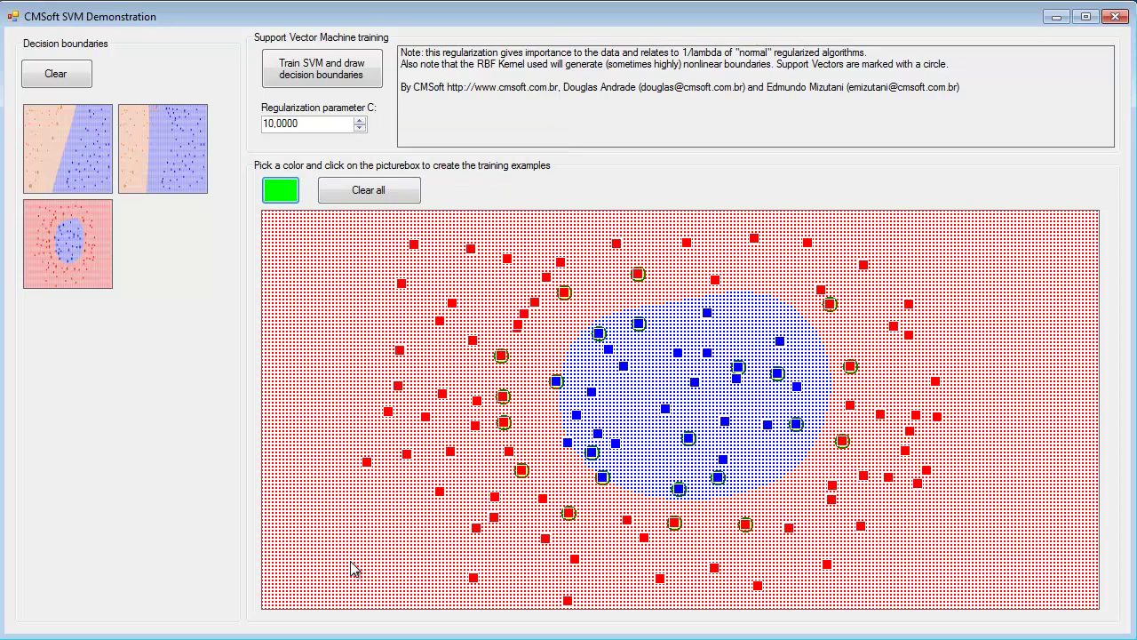
{"action": "left_click", "coordinate": [960, 227]}
{"action": "left_click", "coordinate": [985, 307]}
{"action": "left_click", "coordinate": [994, 344]}
{"action": "left_click", "coordinate": [1028, 329]}
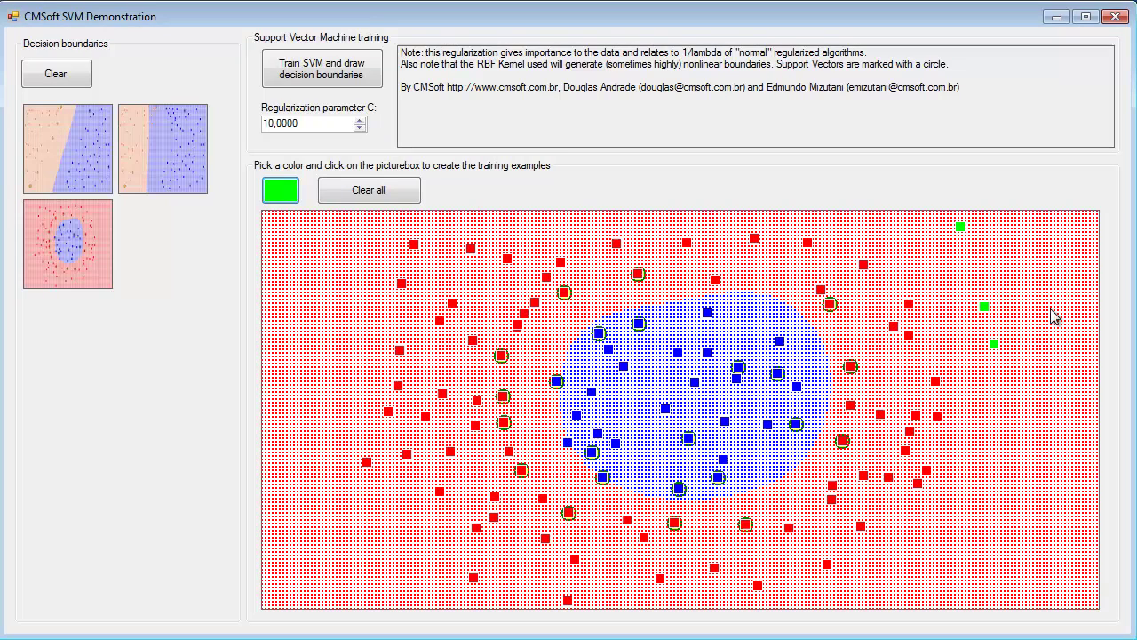
{"action": "left_click", "coordinate": [1058, 297]}
{"action": "left_click", "coordinate": [1054, 247]}
{"action": "left_click", "coordinate": [1030, 240]}
{"action": "left_click", "coordinate": [1023, 275]}
Add more green points at the upper right and retrain the SVM with the green class.
{"action": "left_click", "coordinate": [999, 281]}
{"action": "left_click", "coordinate": [1000, 257]}
{"action": "left_click", "coordinate": [969, 277]}
{"action": "left_click", "coordinate": [1019, 355]}
{"action": "left_click", "coordinate": [1036, 302]}
{"action": "left_click", "coordinate": [1061, 323]}
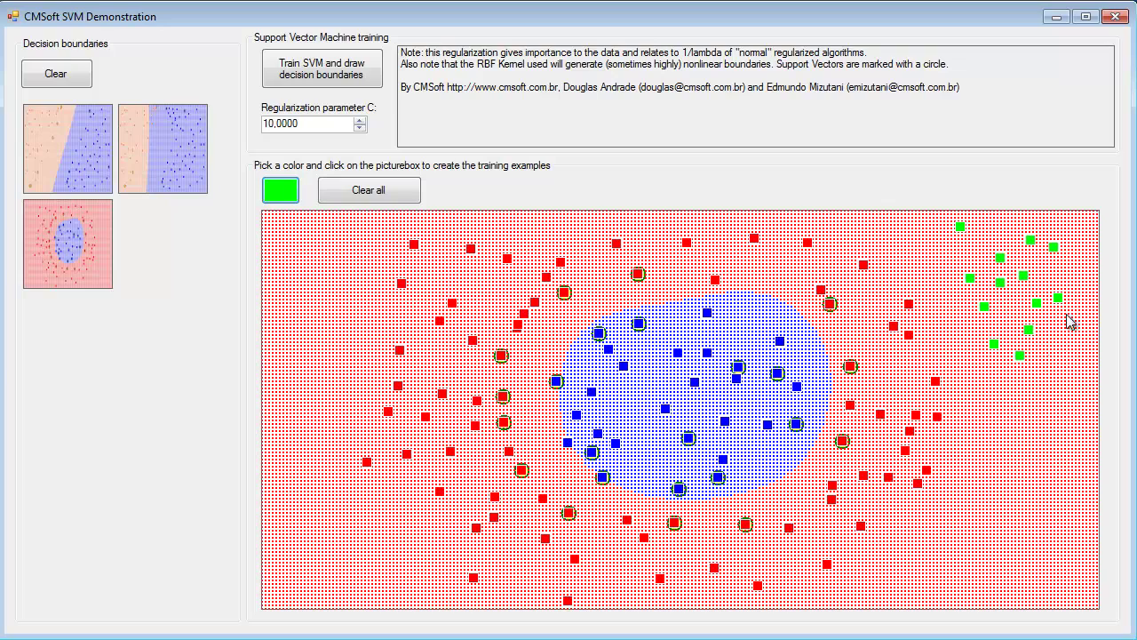
{"action": "left_click", "coordinate": [1068, 289]}
{"action": "left_click", "coordinate": [1067, 243]}
{"action": "left_click", "coordinate": [358, 82]}
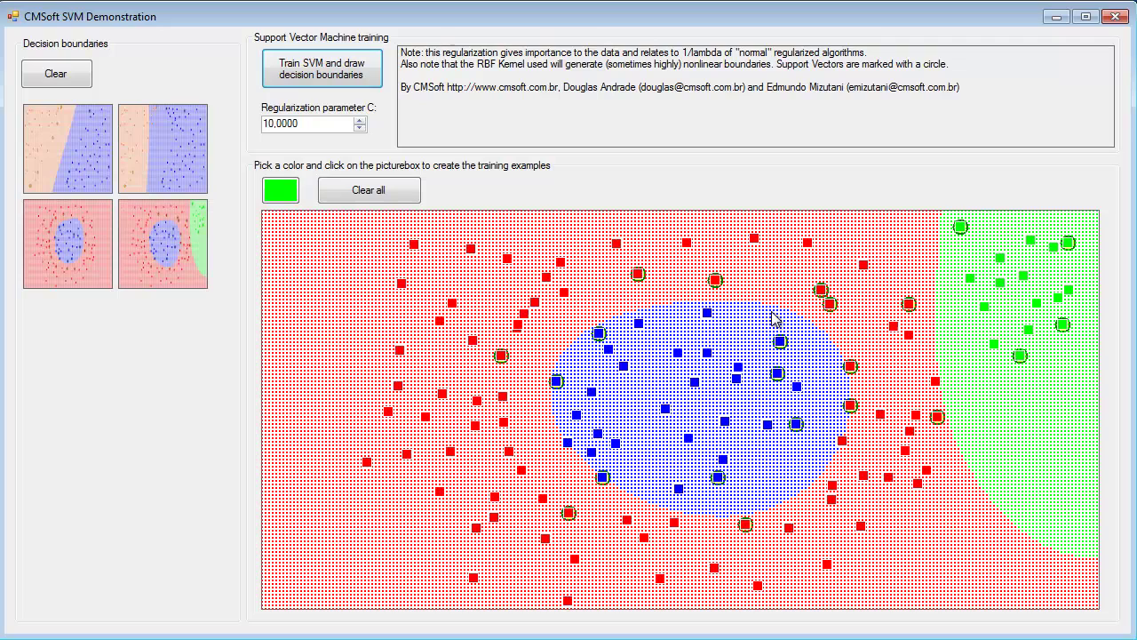
{"action": "left_click", "coordinate": [276, 189]}
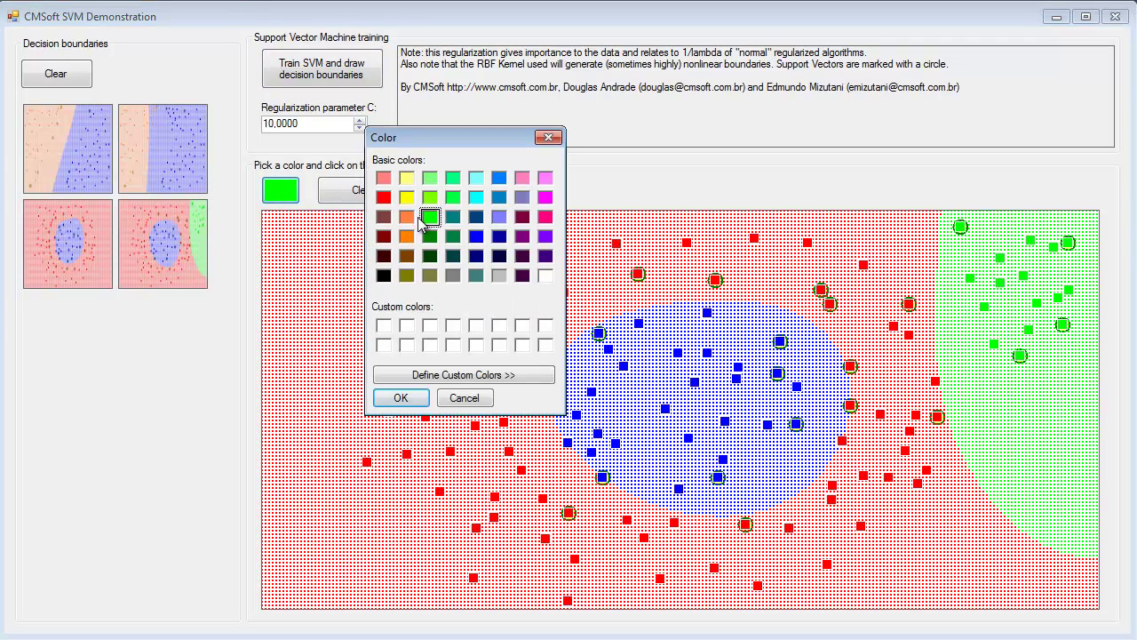
Select yellow as the point colour and place yellow points in the lower-left corner.
{"action": "left_click", "coordinate": [406, 196]}
{"action": "left_click", "coordinate": [391, 397]}
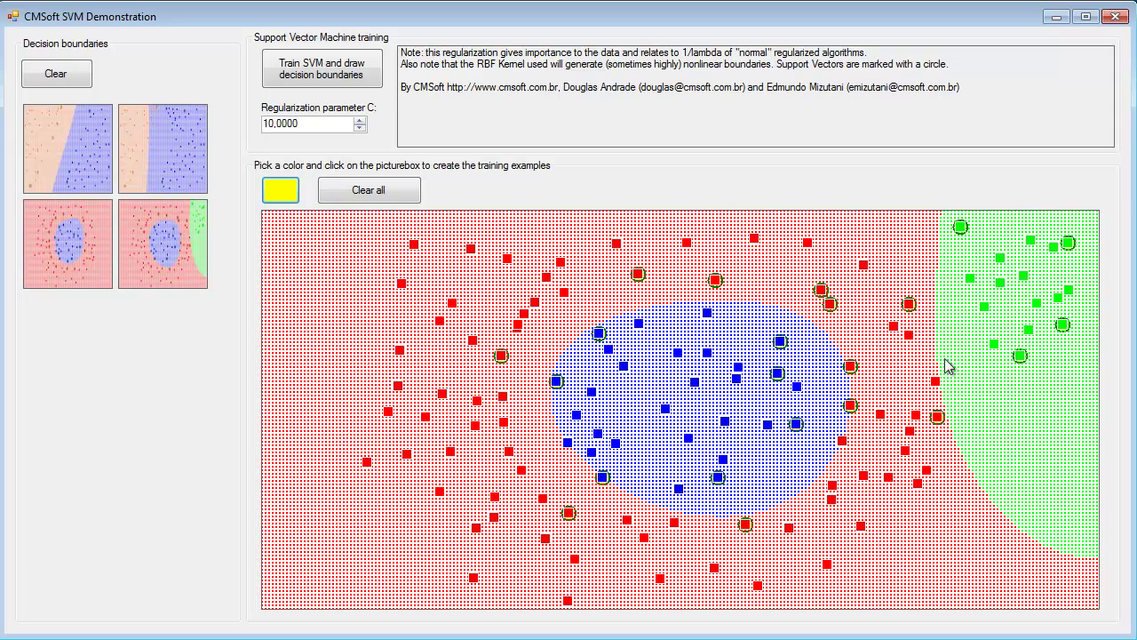
{"action": "left_click", "coordinate": [286, 565]}
{"action": "left_click", "coordinate": [341, 588]}
{"action": "left_click", "coordinate": [371, 566]}
{"action": "left_click", "coordinate": [377, 531]}
{"action": "left_click", "coordinate": [336, 564]}
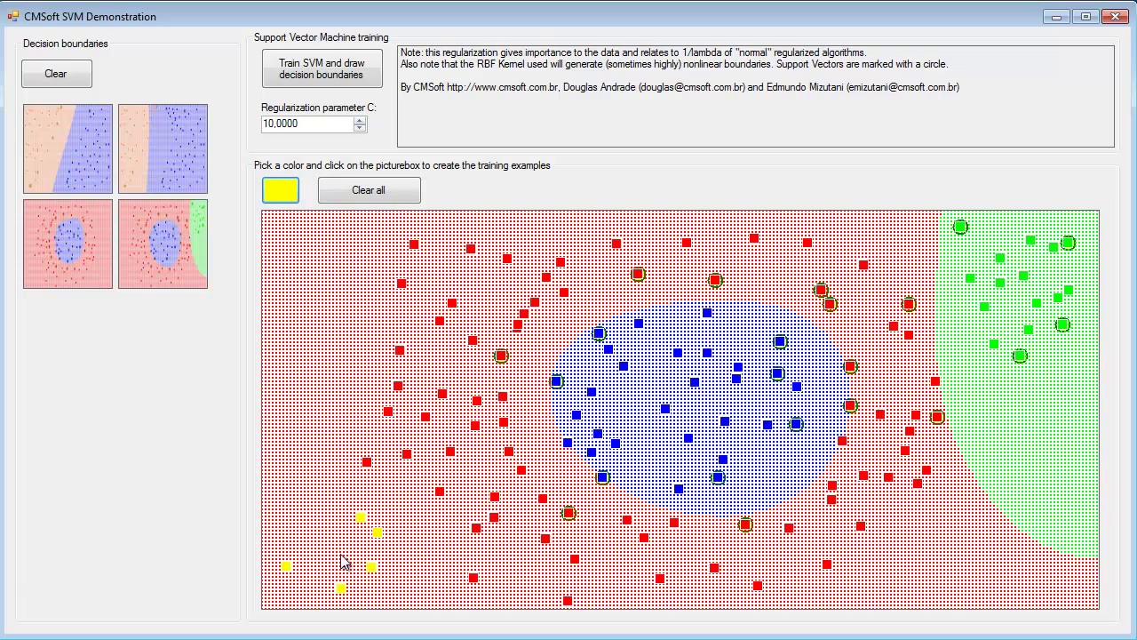
{"action": "left_click", "coordinate": [301, 558]}
{"action": "left_click", "coordinate": [314, 508]}
{"action": "left_click", "coordinate": [330, 500]}
Add more yellow points in the lower left and retrain the four-class SVM.
{"action": "left_click", "coordinate": [354, 526]}
{"action": "left_click", "coordinate": [329, 508]}
{"action": "left_click", "coordinate": [302, 542]}
{"action": "left_click", "coordinate": [298, 494]}
{"action": "left_click", "coordinate": [306, 474]}
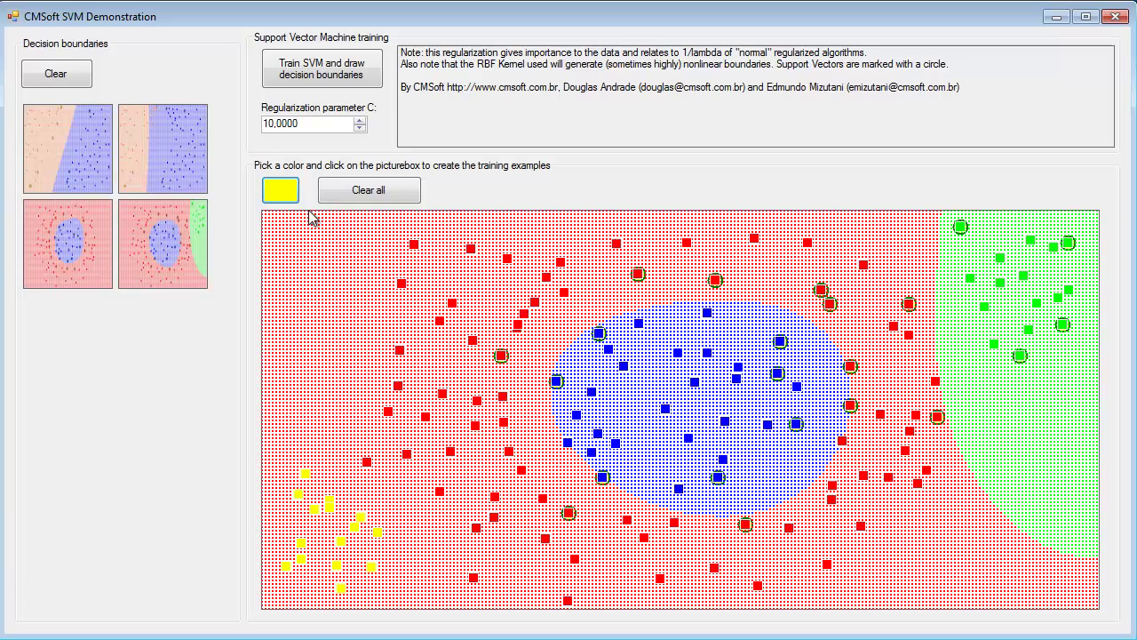
{"action": "left_click", "coordinate": [360, 72]}
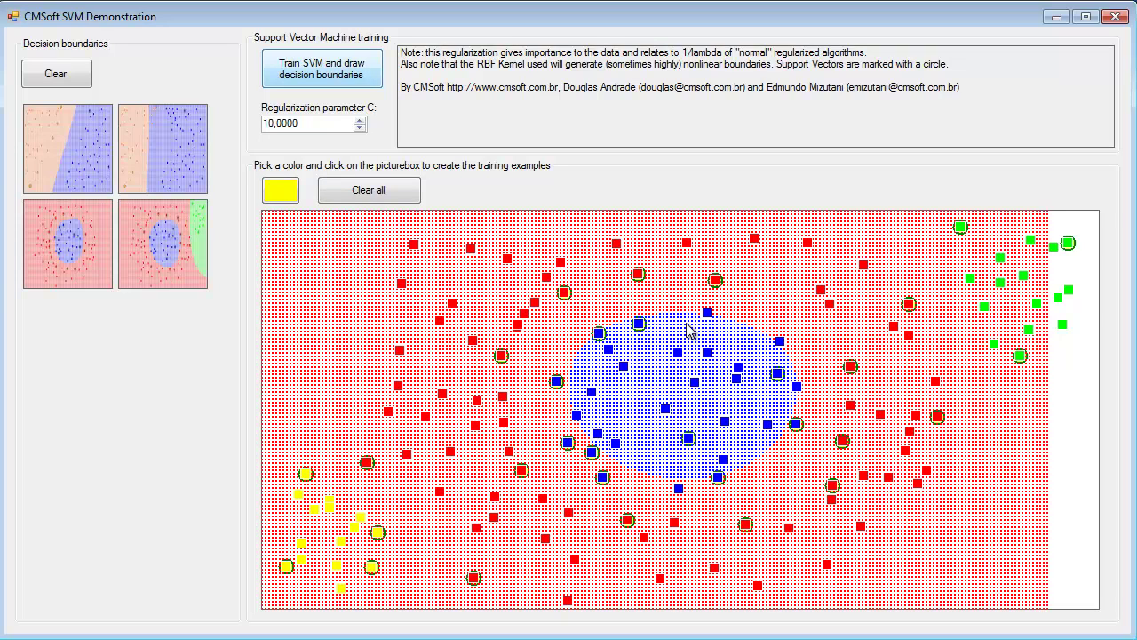
Retrain the four-class SVM four times, saving each new boundary map as a thumbnail.
{"action": "left_click", "coordinate": [367, 78]}
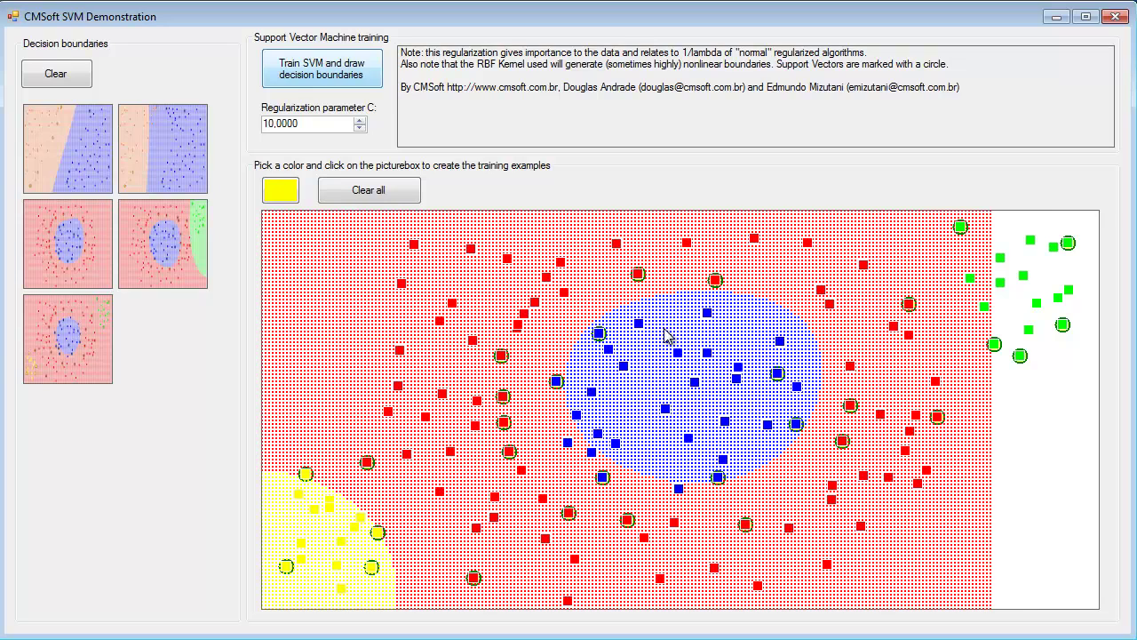
{"action": "left_click", "coordinate": [367, 84]}
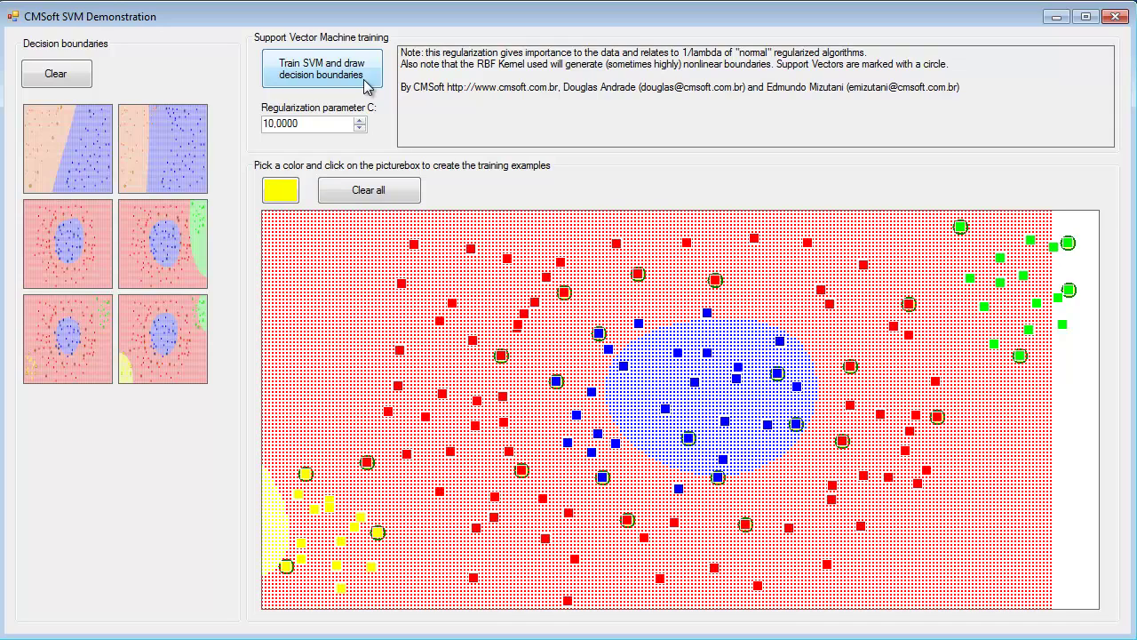
{"action": "left_click", "coordinate": [368, 84]}
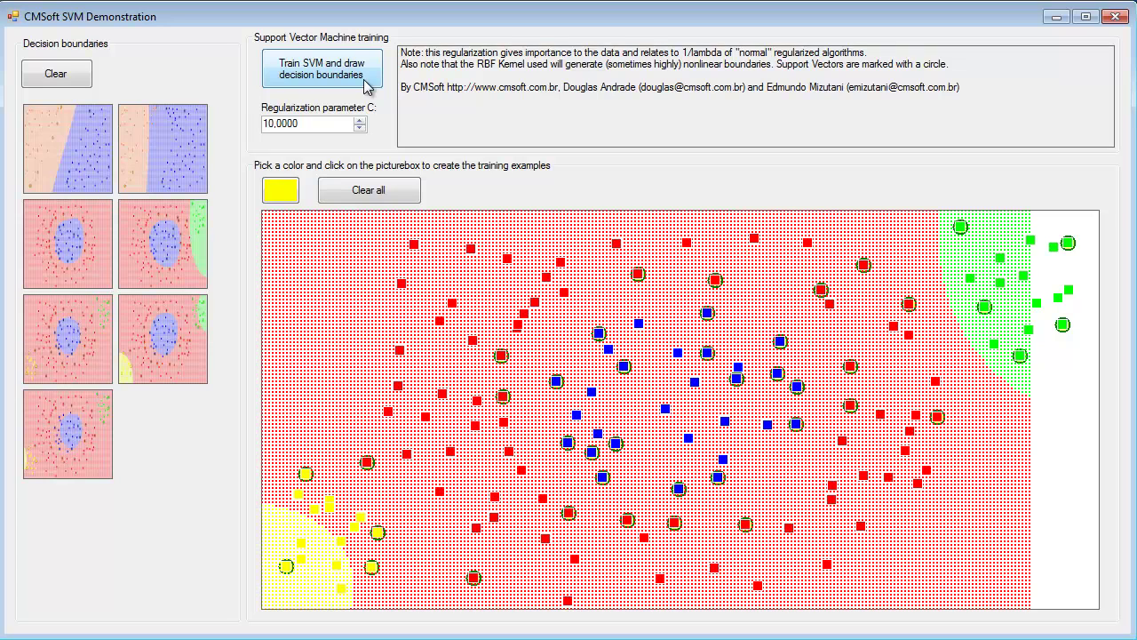
{"action": "left_click", "coordinate": [368, 85]}
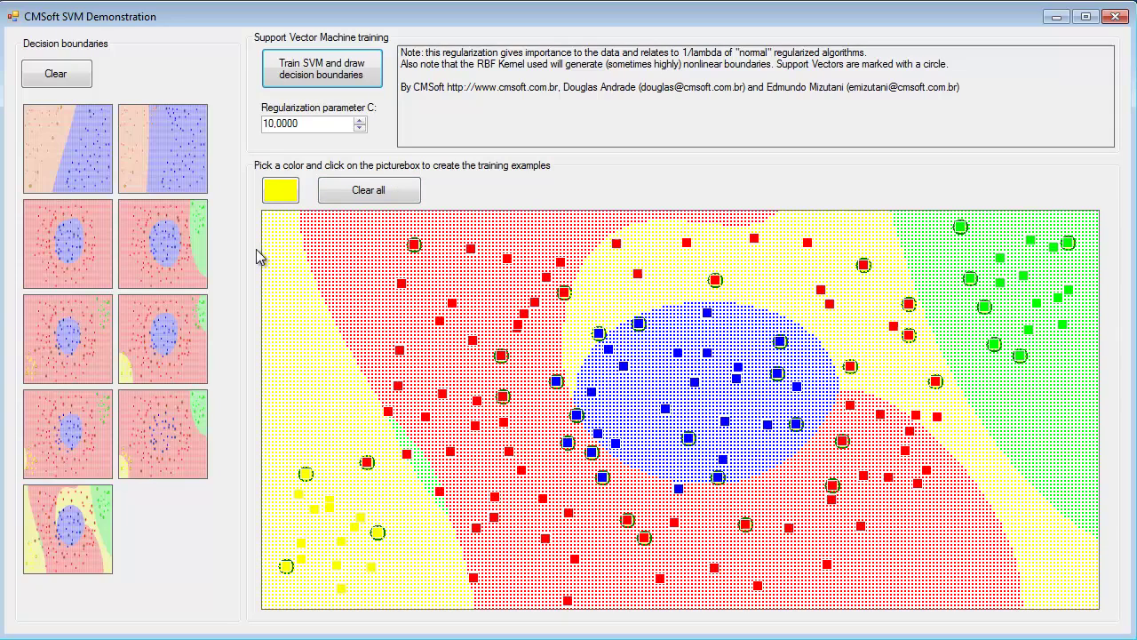
Clear the canvas and place fourteen yellow training points in a cluster on the left.
{"action": "left_click", "coordinate": [338, 199]}
{"action": "left_click", "coordinate": [457, 338]}
{"action": "left_click", "coordinate": [378, 400]}
{"action": "left_click", "coordinate": [385, 459]}
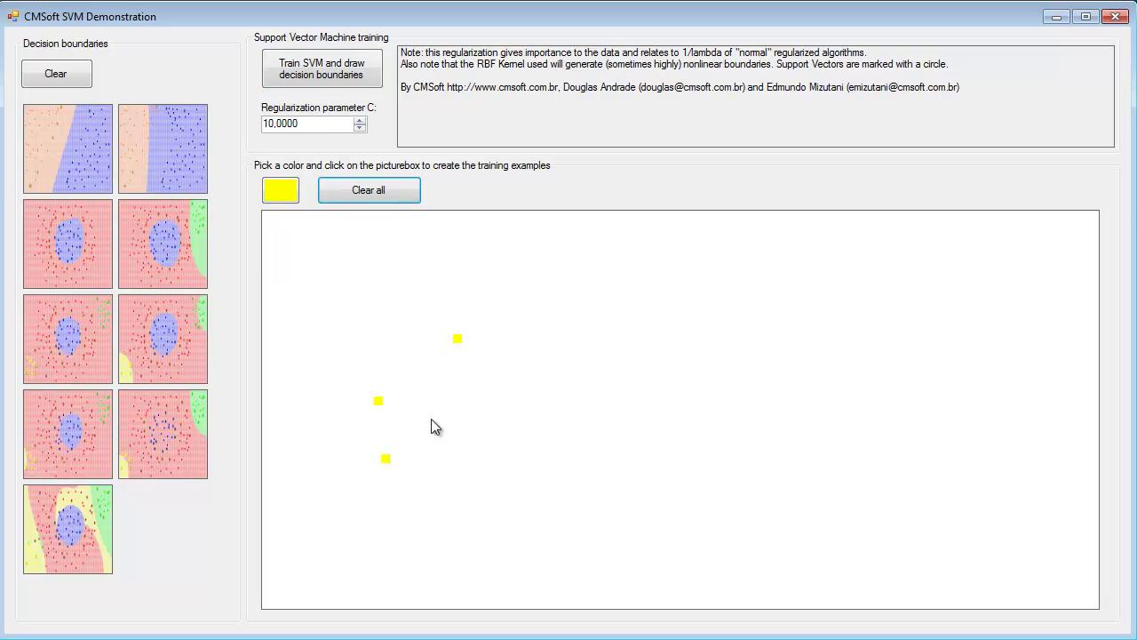
{"action": "left_click", "coordinate": [482, 375]}
{"action": "left_click", "coordinate": [561, 285]}
{"action": "left_click", "coordinate": [472, 255]}
{"action": "left_click", "coordinate": [399, 354]}
{"action": "left_click", "coordinate": [407, 358]}
{"action": "left_click", "coordinate": [457, 391]}
{"action": "left_click", "coordinate": [440, 374]}
{"action": "left_click", "coordinate": [484, 315]}
{"action": "left_click", "coordinate": [434, 312]}
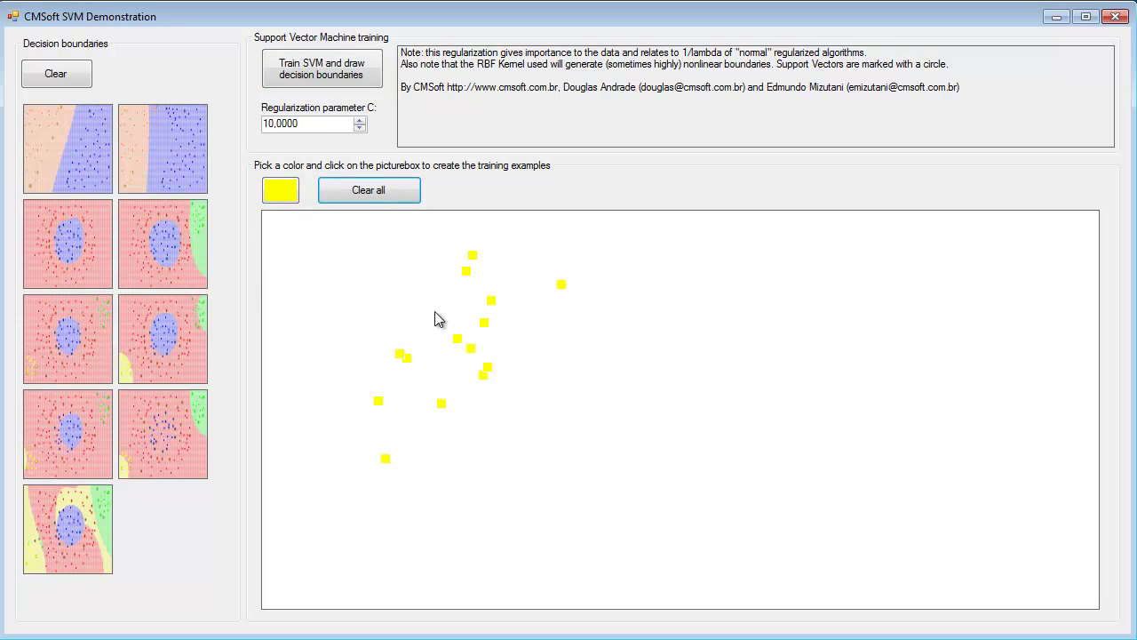
{"action": "left_click", "coordinate": [434, 363]}
{"action": "left_click", "coordinate": [385, 312]}
Switch the colour to blue, place fifteen blue points on the right, and train the SVM boundary.
{"action": "left_click", "coordinate": [283, 195]}
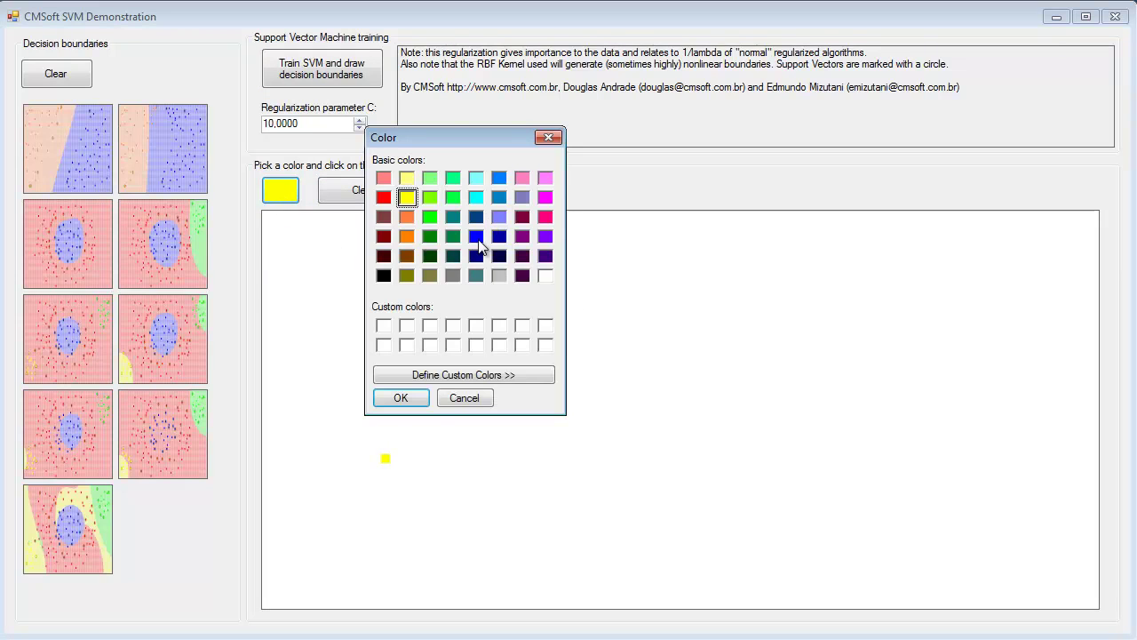
{"action": "left_click", "coordinate": [476, 237]}
{"action": "left_click", "coordinate": [400, 397]}
{"action": "left_click", "coordinate": [694, 374]}
{"action": "left_click", "coordinate": [693, 467]}
{"action": "left_click", "coordinate": [786, 468]}
{"action": "left_click", "coordinate": [881, 427]}
{"action": "left_click", "coordinate": [881, 352]}
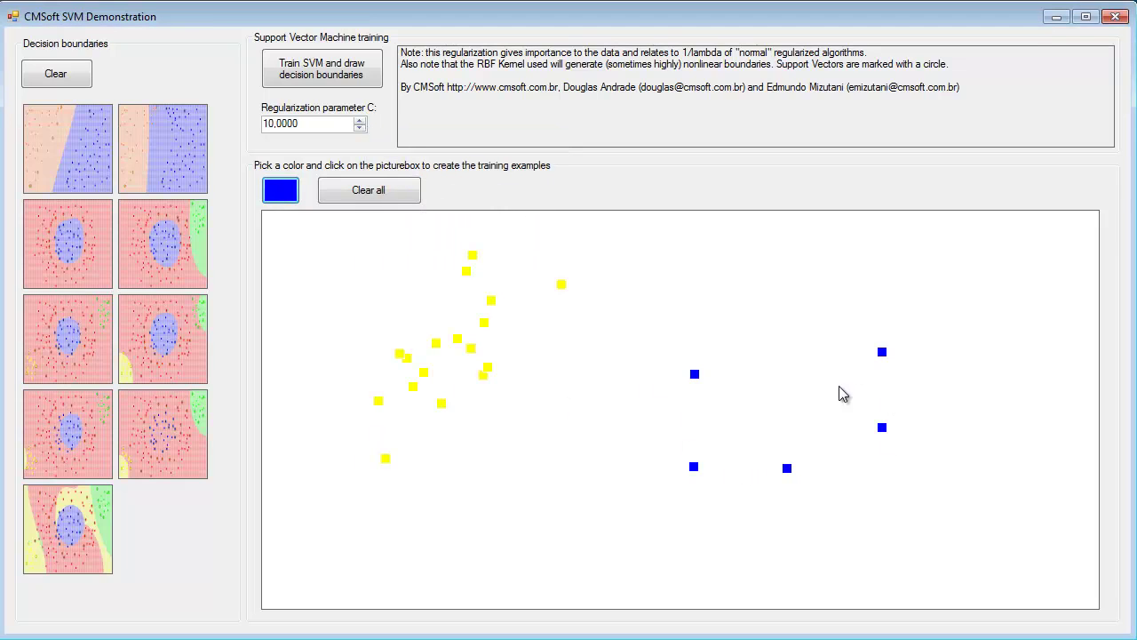
{"action": "left_click", "coordinate": [839, 375]}
{"action": "left_click", "coordinate": [815, 329]}
{"action": "left_click", "coordinate": [795, 410]}
{"action": "left_click", "coordinate": [766, 377]}
{"action": "left_click", "coordinate": [787, 376]}
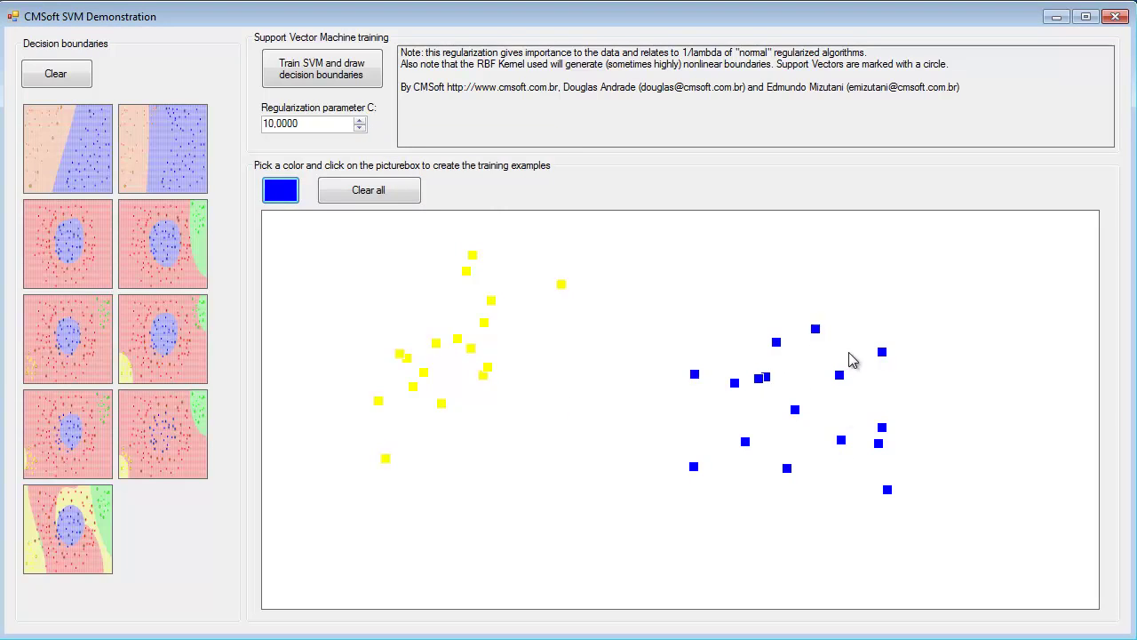
{"action": "left_click", "coordinate": [848, 352]}
{"action": "left_click", "coordinate": [865, 436]}
{"action": "left_click", "coordinate": [873, 438]}
{"action": "left_click", "coordinate": [861, 373]}
{"action": "left_click", "coordinate": [835, 405]}
{"action": "left_click", "coordinate": [342, 78]}
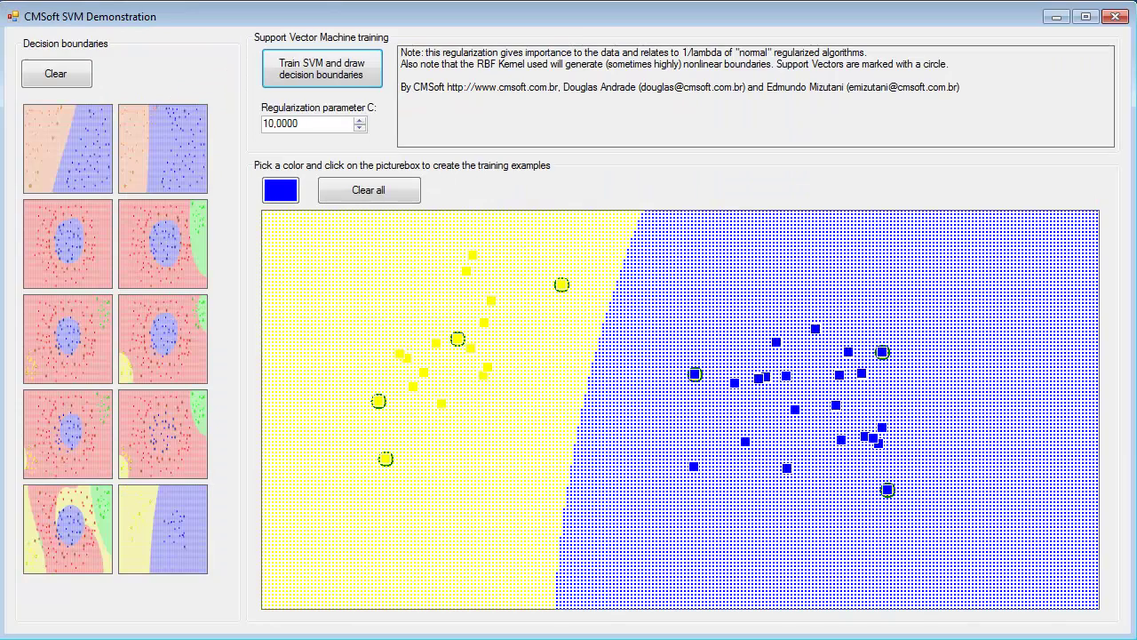
Switch to the CMSoft SVM Classificator window showing 86% MNIST test accuracy.
{"action": "key", "text": "alt+Tab"}
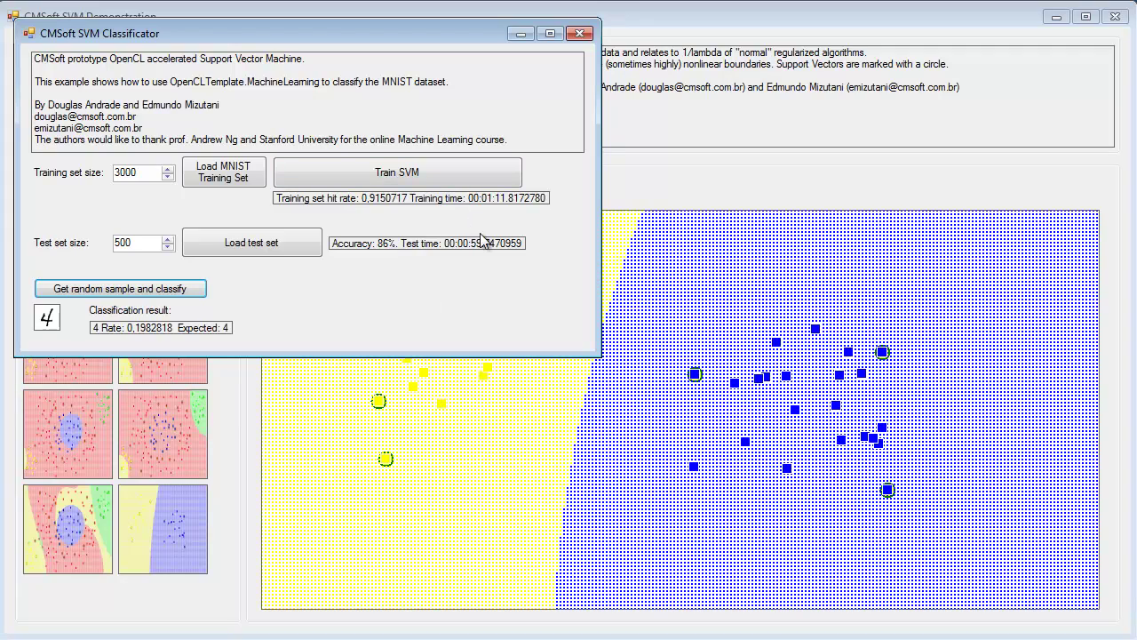
Classify twenty-six random MNIST test digits in turn, ending with a 9 correctly predicted.
{"action": "left_click", "coordinate": [204, 291]}
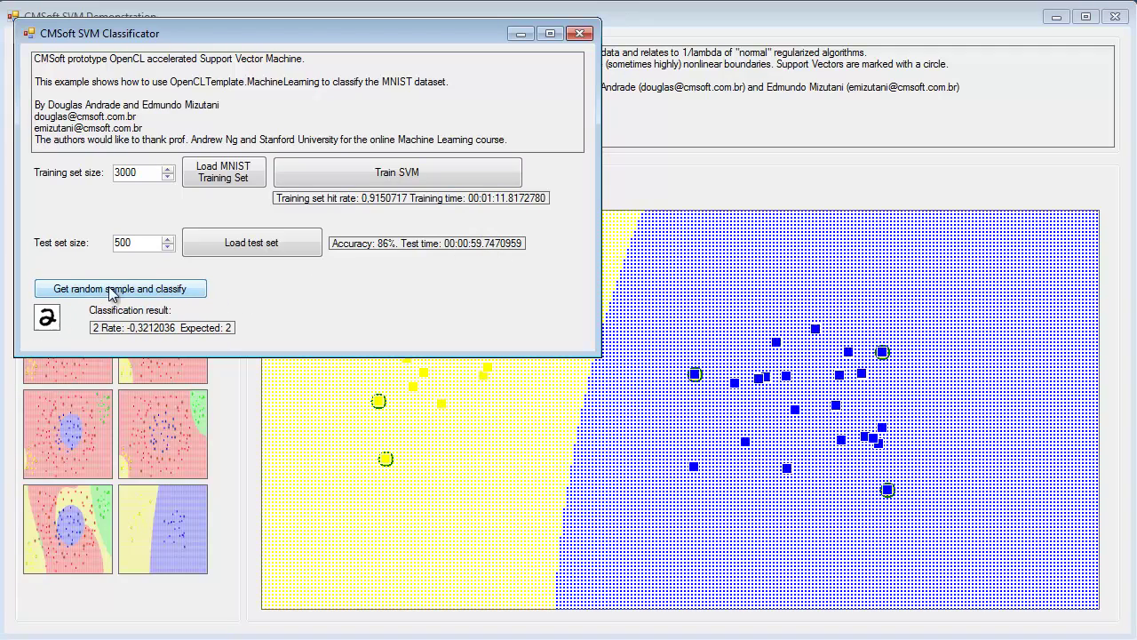
{"action": "left_click", "coordinate": [166, 299]}
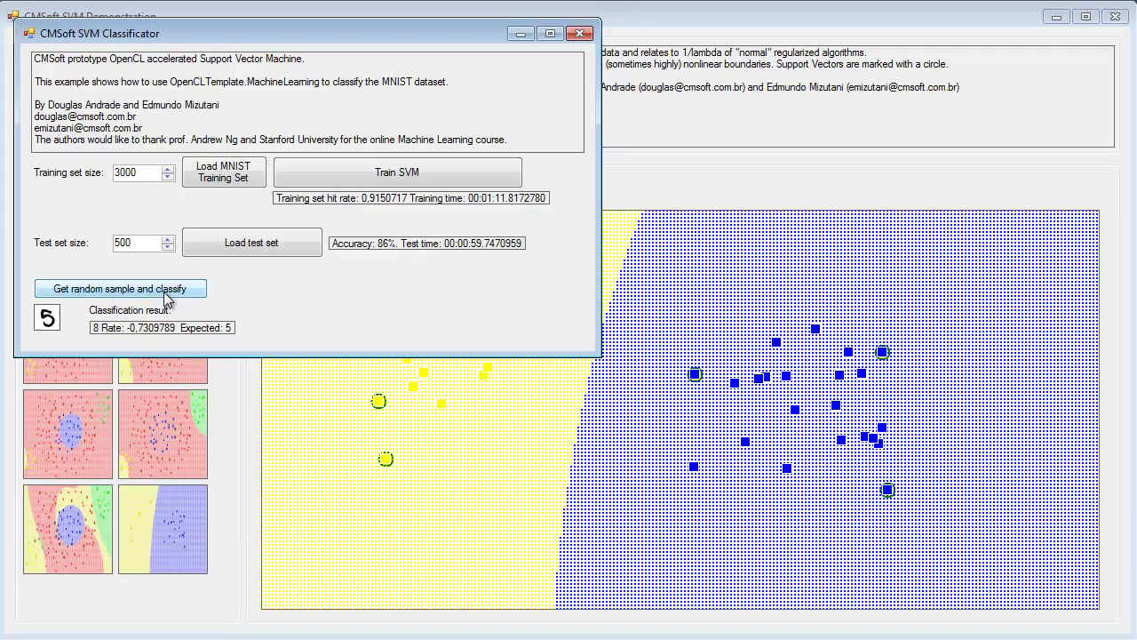
{"action": "left_click", "coordinate": [156, 294]}
{"action": "left_click", "coordinate": [157, 300]}
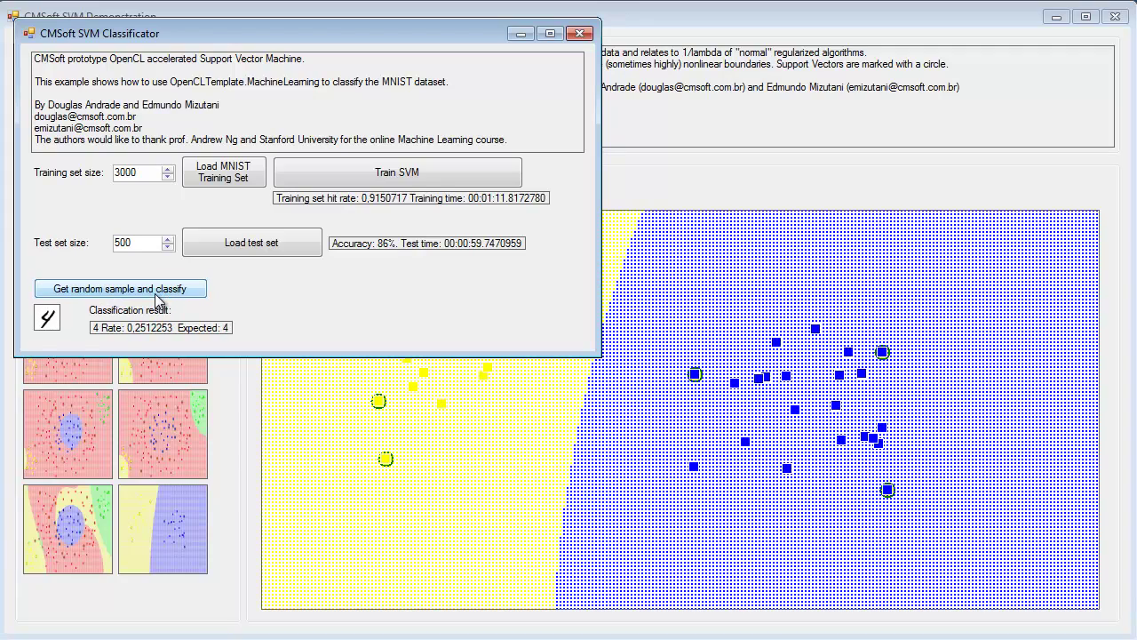
{"action": "left_click", "coordinate": [156, 299]}
{"action": "left_click", "coordinate": [157, 299]}
{"action": "left_click", "coordinate": [157, 299]}
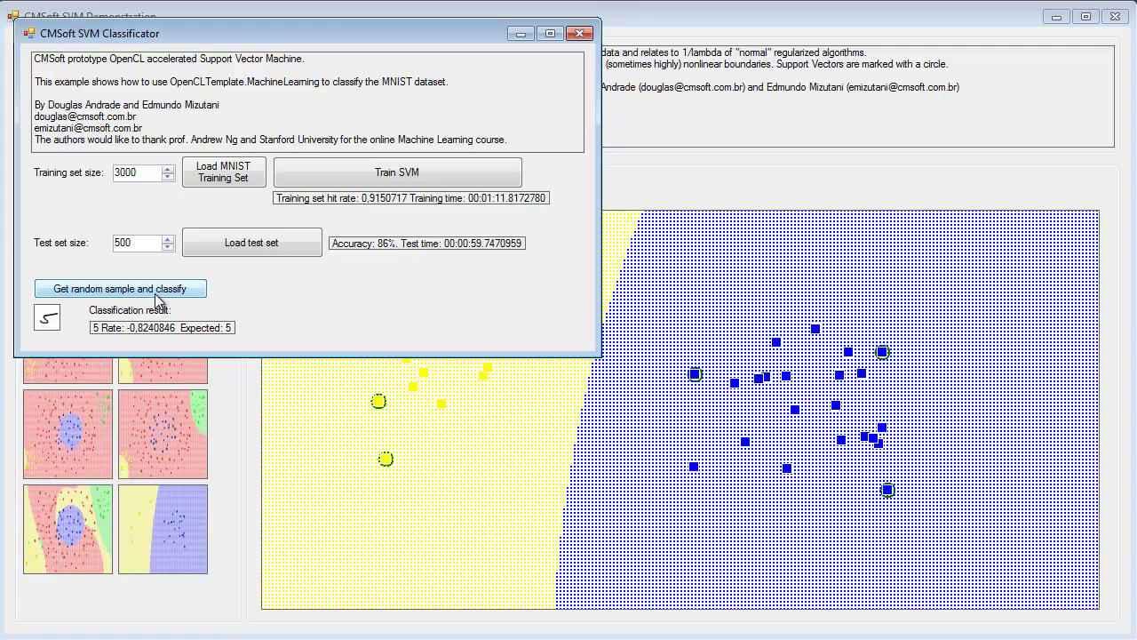
{"action": "left_click", "coordinate": [156, 300]}
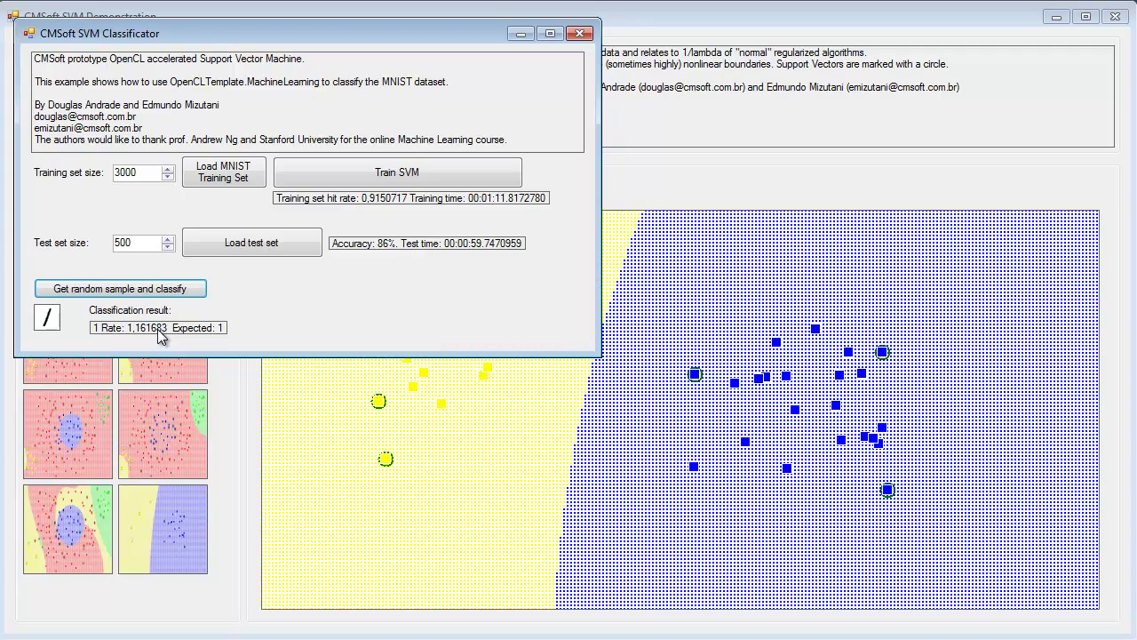
{"action": "left_click", "coordinate": [184, 298]}
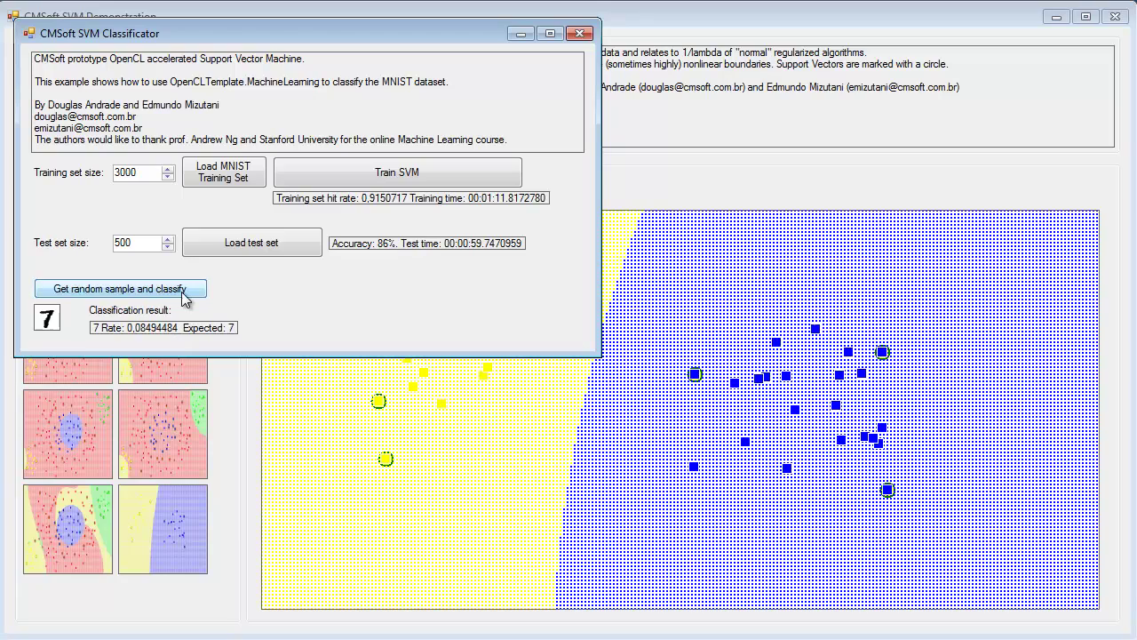
{"action": "left_click", "coordinate": [184, 299]}
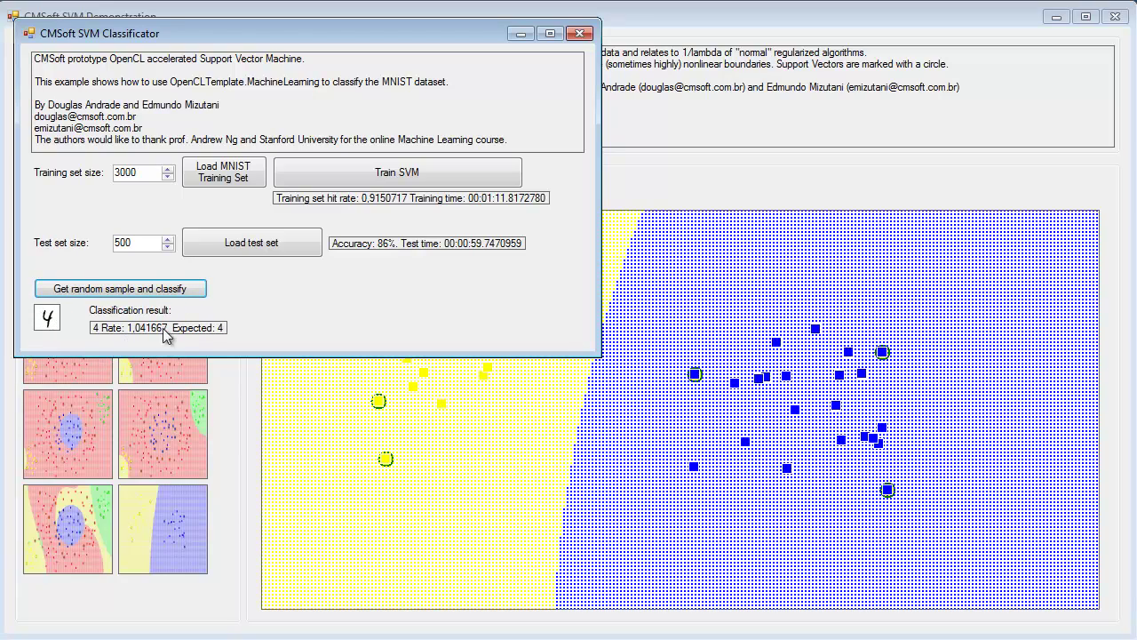
{"action": "left_click", "coordinate": [189, 293]}
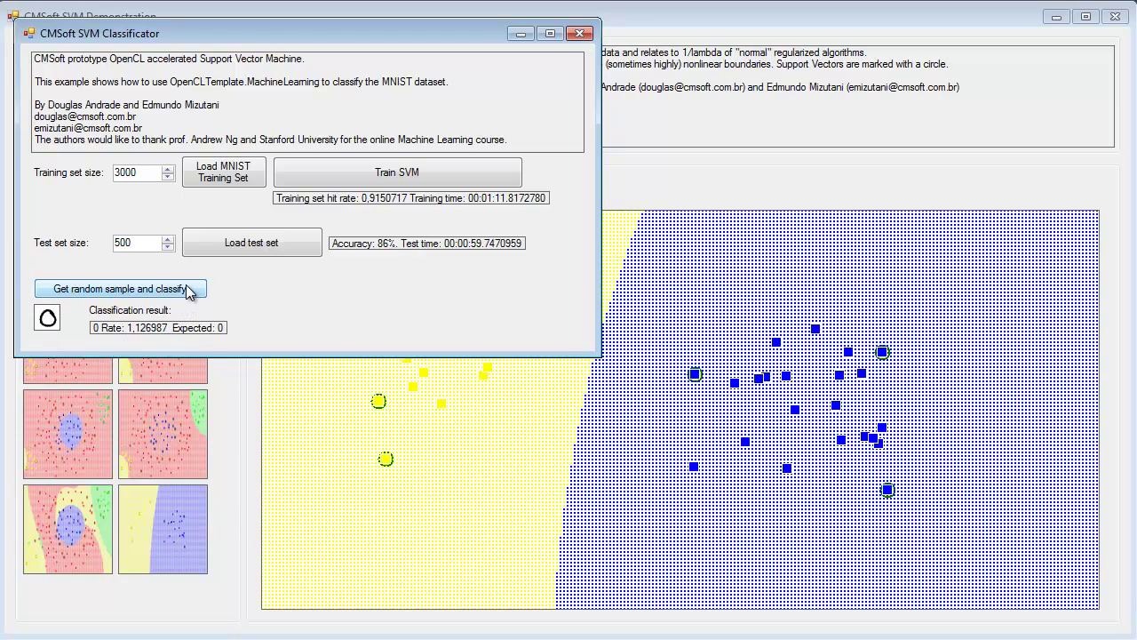
{"action": "left_click", "coordinate": [130, 294]}
{"action": "left_click", "coordinate": [131, 293]}
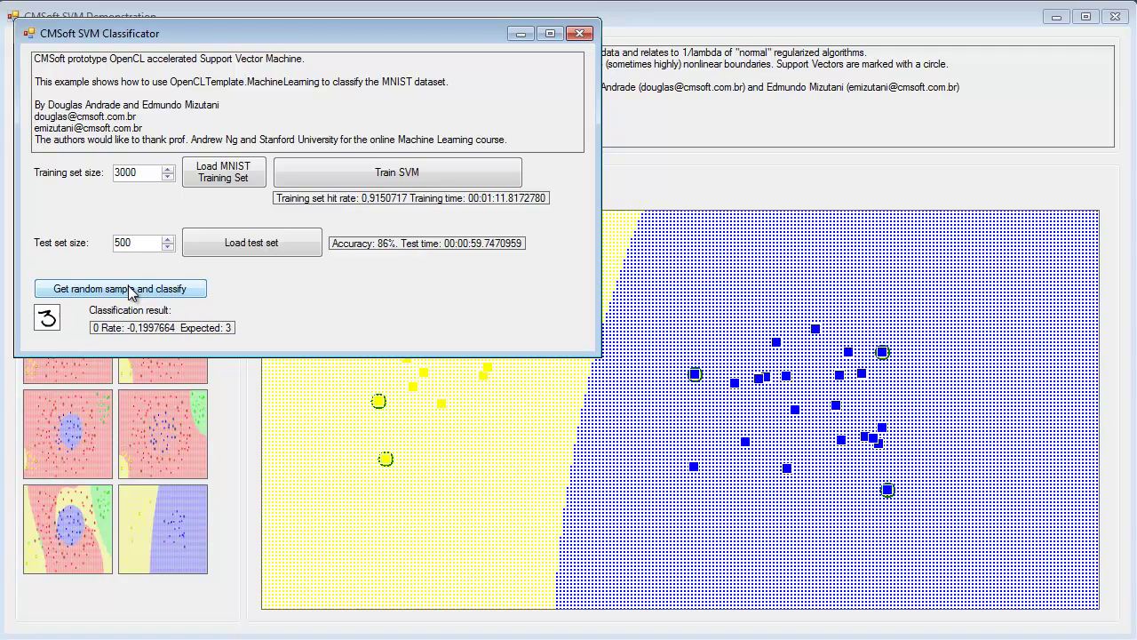
{"action": "left_click", "coordinate": [131, 293]}
{"action": "left_click", "coordinate": [130, 293]}
{"action": "left_click", "coordinate": [131, 293]}
{"action": "left_click", "coordinate": [131, 290]}
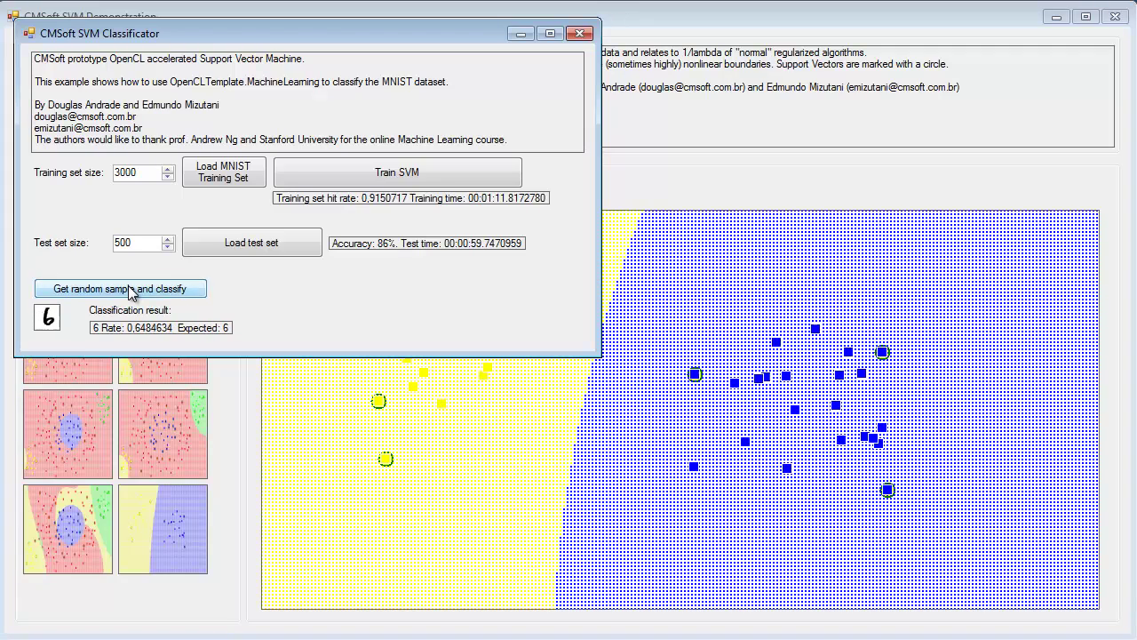
{"action": "left_click", "coordinate": [131, 290]}
{"action": "left_click", "coordinate": [131, 291]}
{"action": "left_click", "coordinate": [130, 291]}
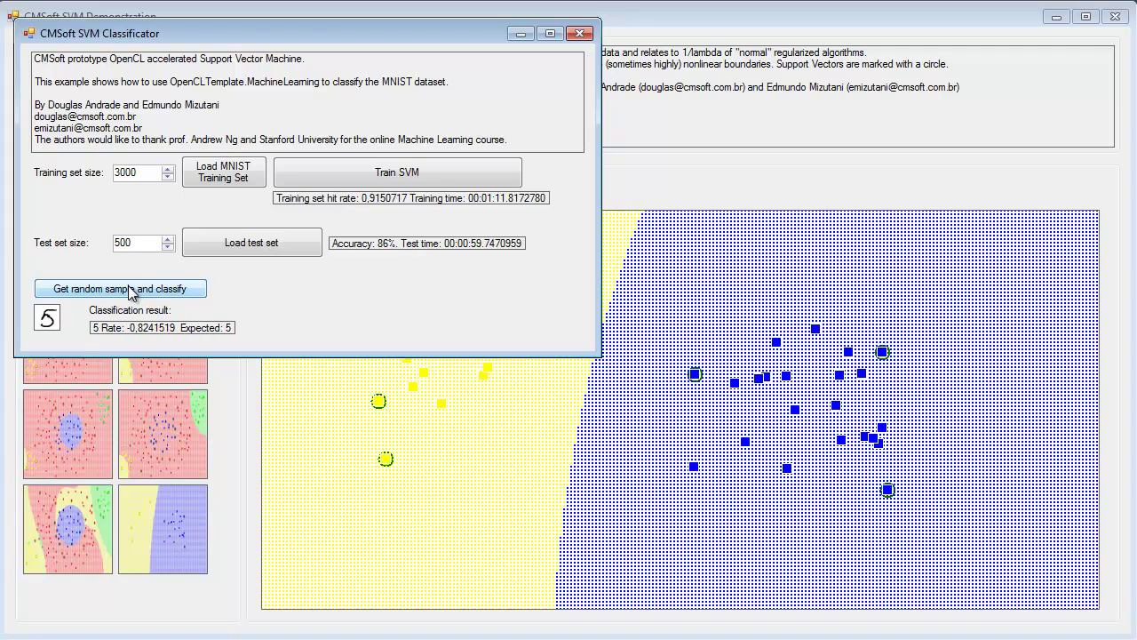
{"action": "left_click", "coordinate": [131, 291]}
{"action": "left_click", "coordinate": [131, 292]}
{"action": "left_click", "coordinate": [131, 291]}
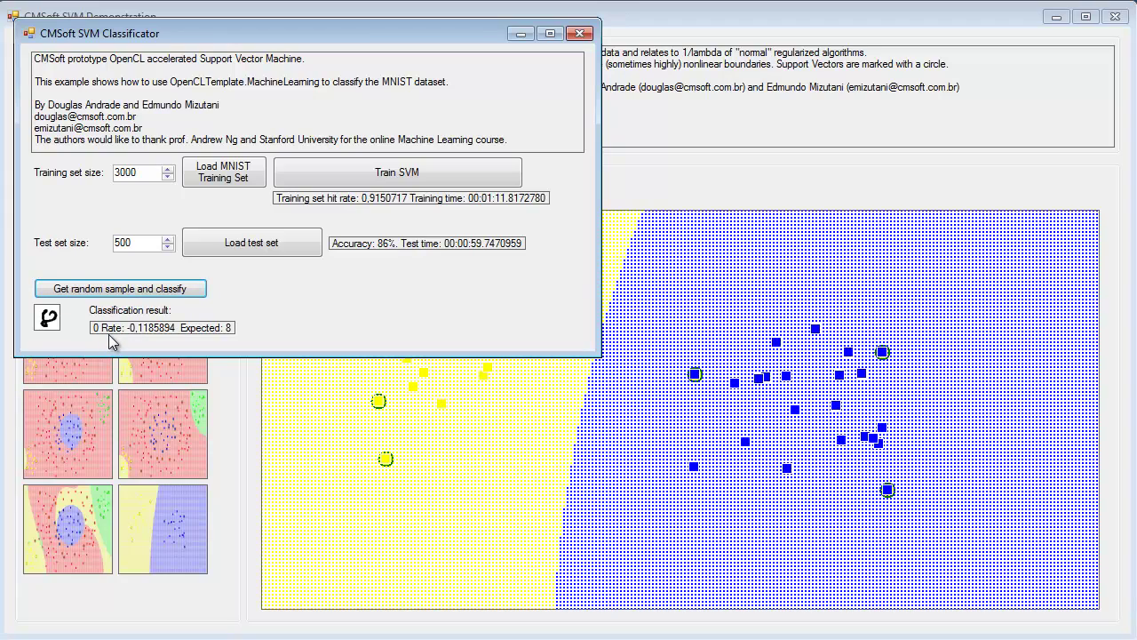
{"action": "left_click", "coordinate": [194, 294]}
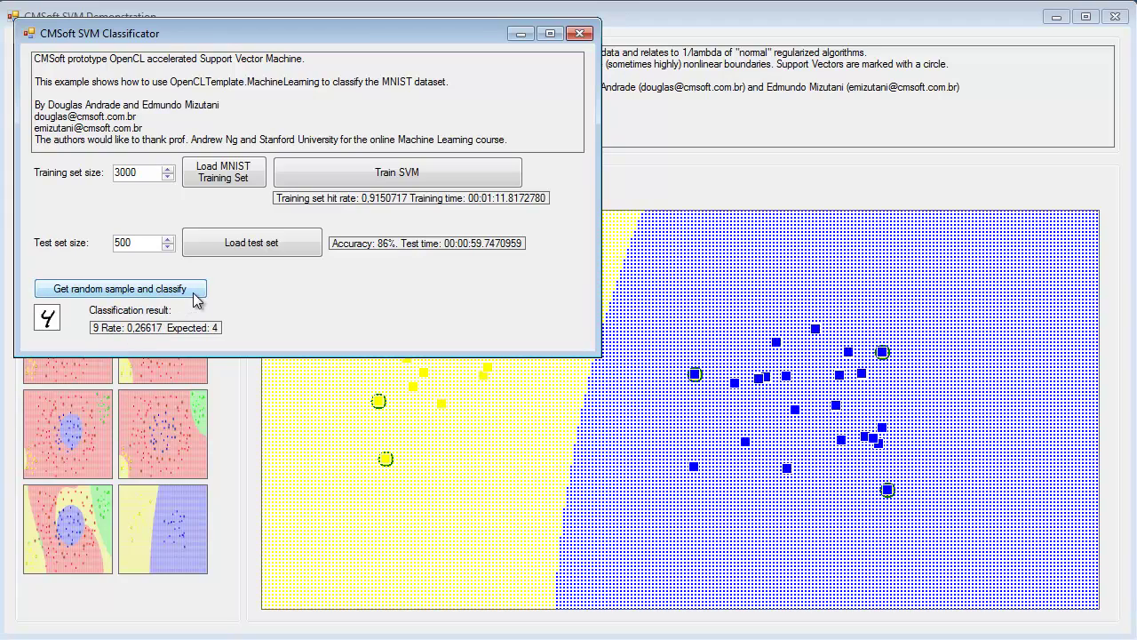
{"action": "left_click", "coordinate": [195, 299]}
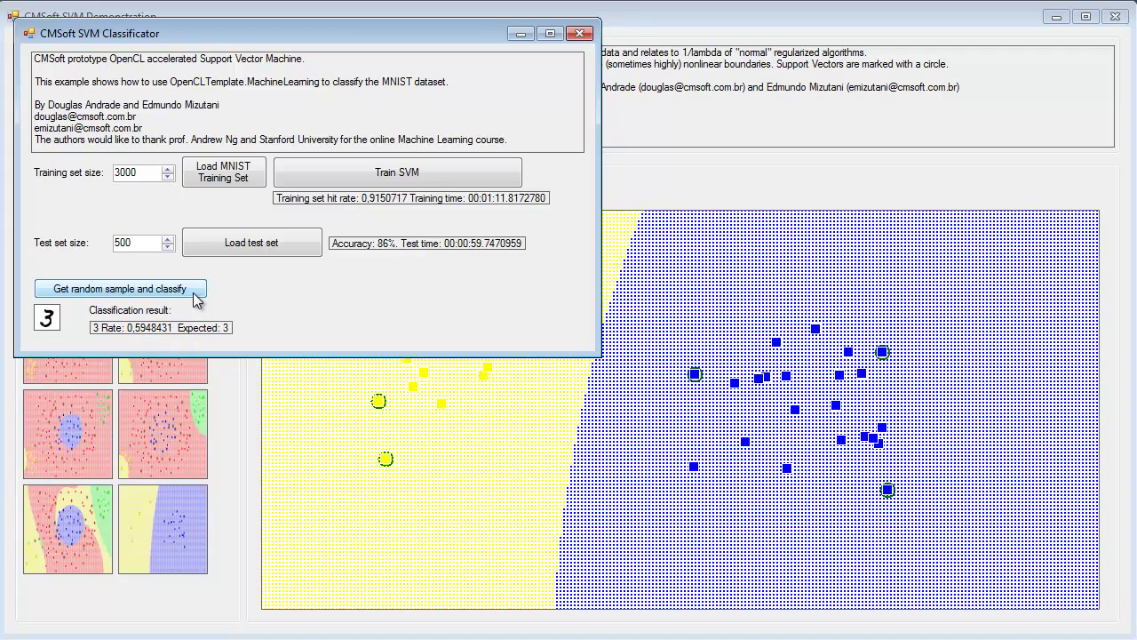
{"action": "left_click", "coordinate": [196, 300]}
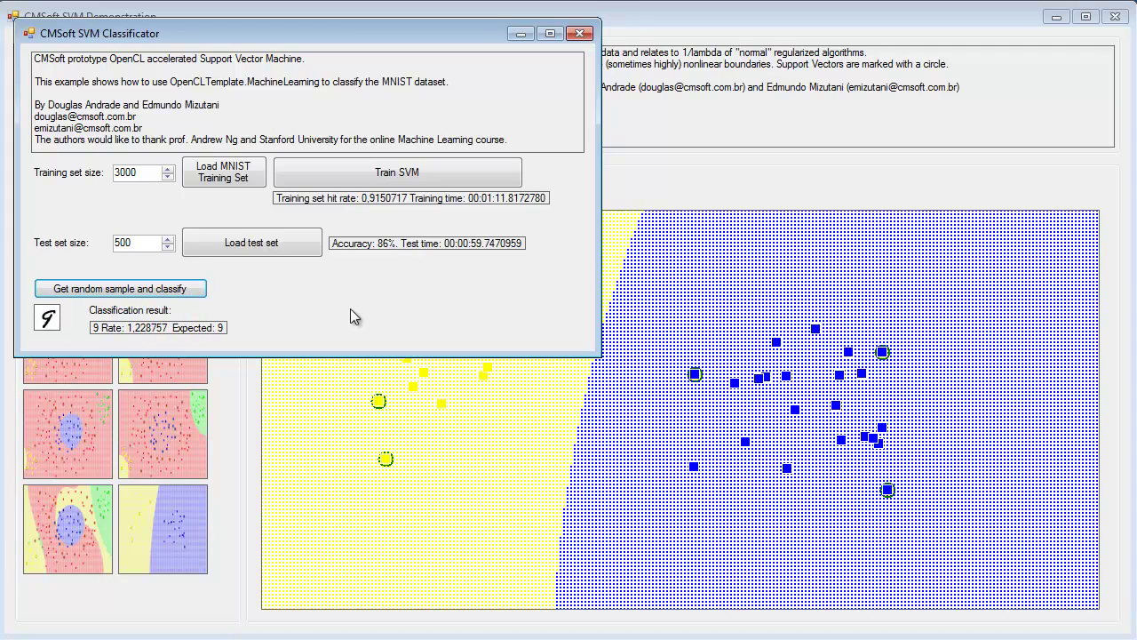